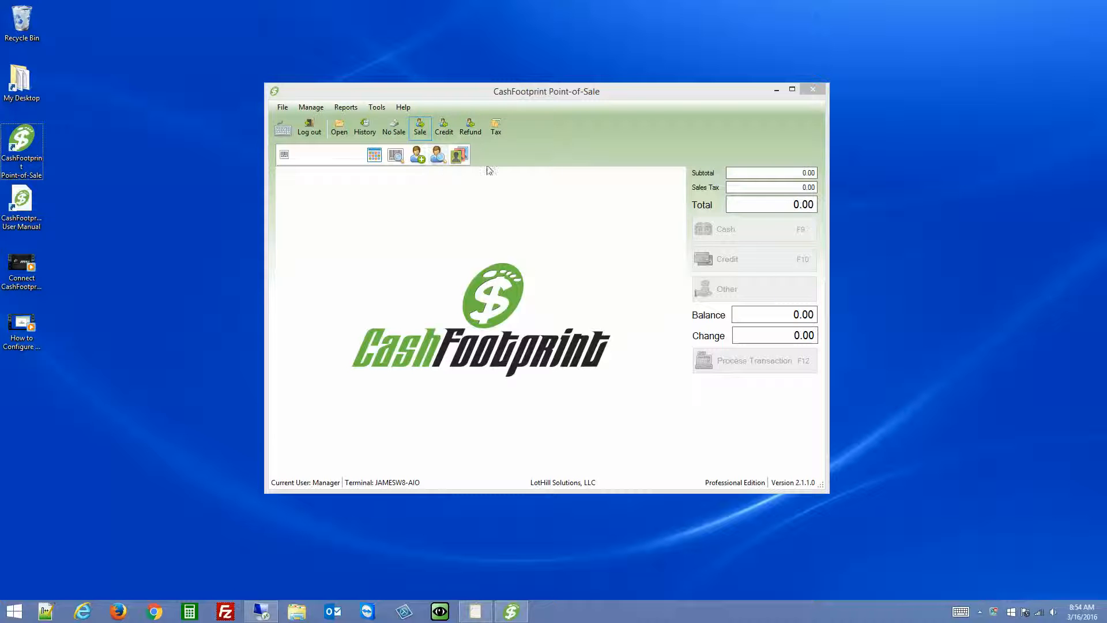
Reposition the point-of-sale window and view the customer options for editing, AR payments and AR balance detail
drag(492, 98, 614, 66)
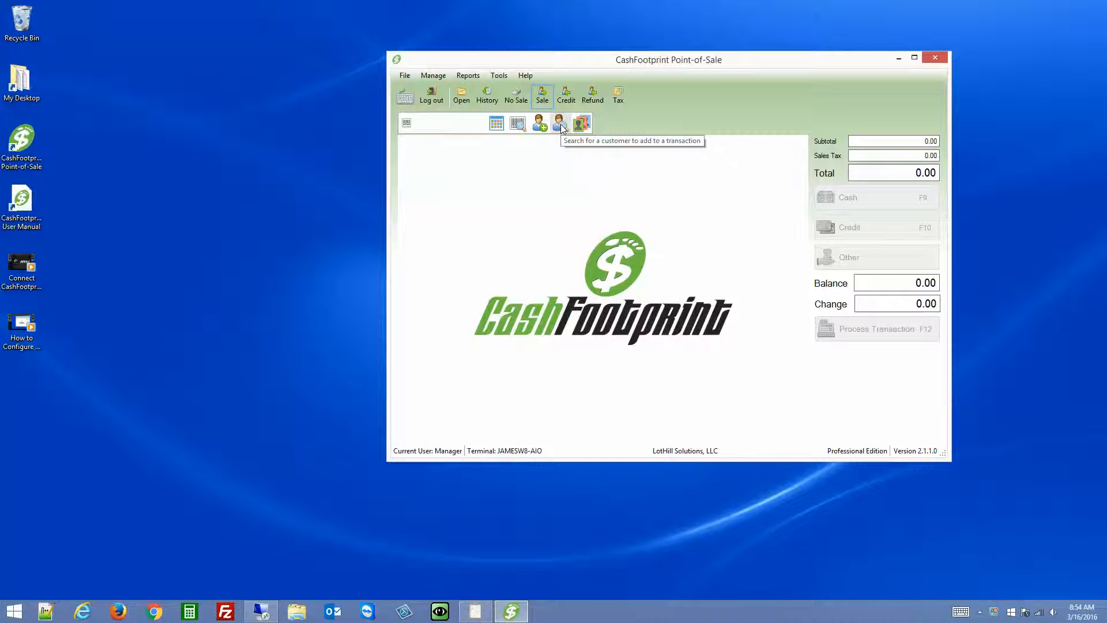
click(582, 125)
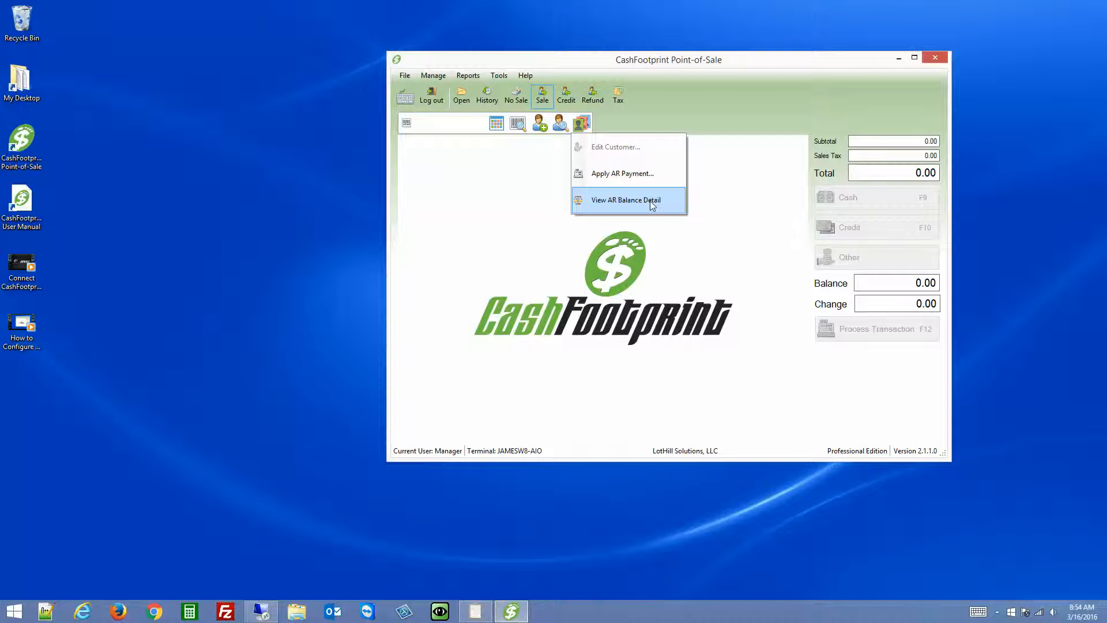
click(539, 183)
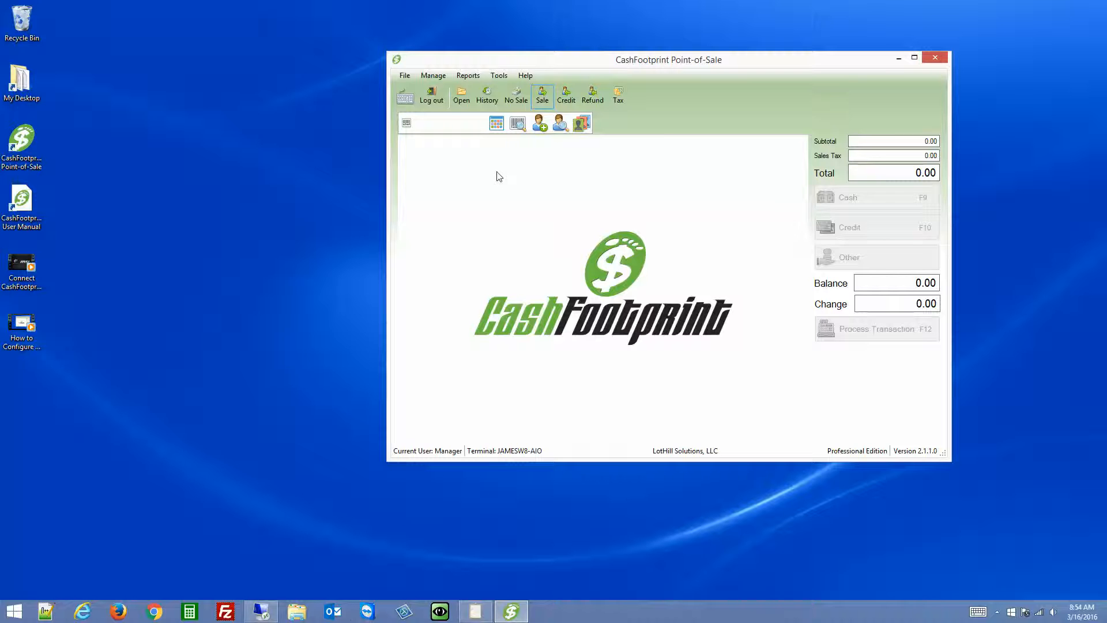
Bring up the posxw7-pc Remote Desktop window and arrange the local version 2.1.1.0 window so both are visible
mouse_move(261, 612)
click(308, 557)
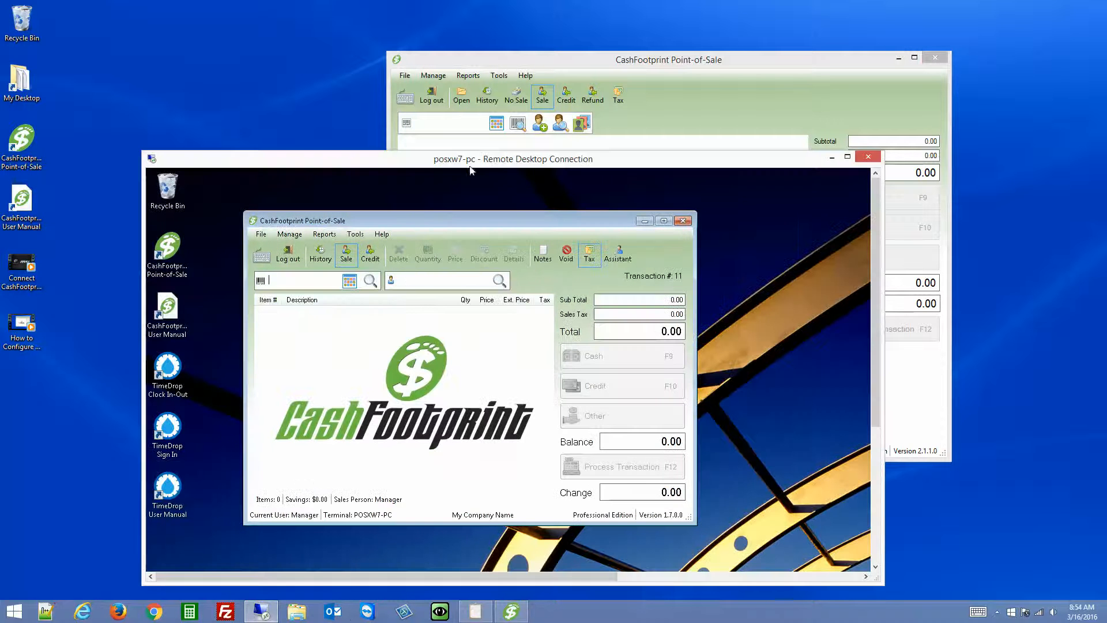
click(427, 282)
click(646, 64)
drag(646, 64, 696, 56)
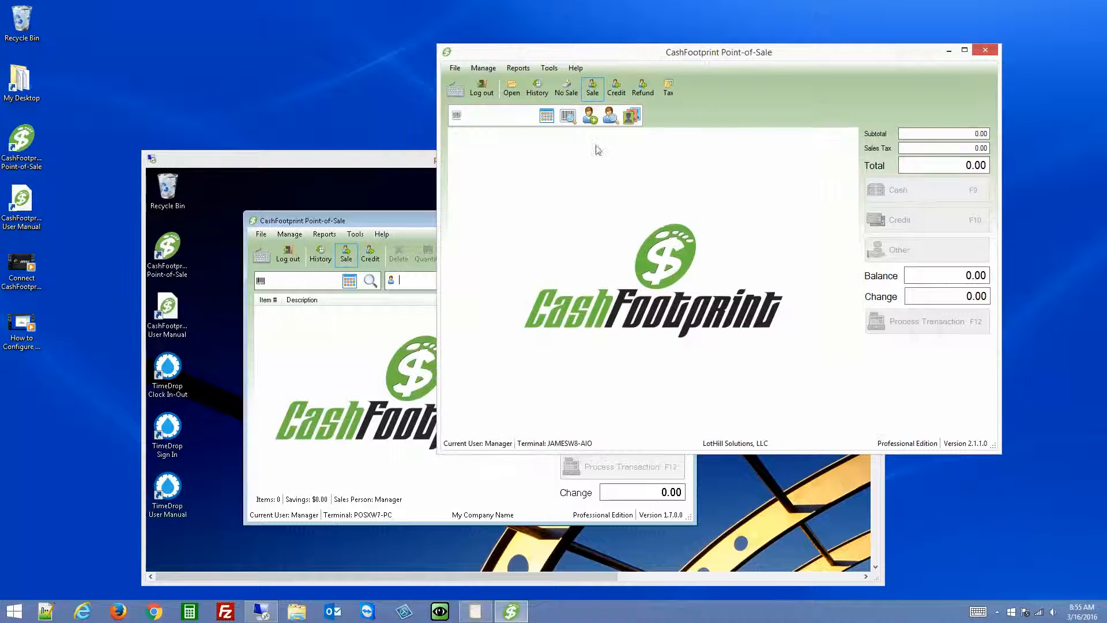
Look up a new customer number from the sale, quick-add that customer with the customer's name, and save the record
click(611, 115)
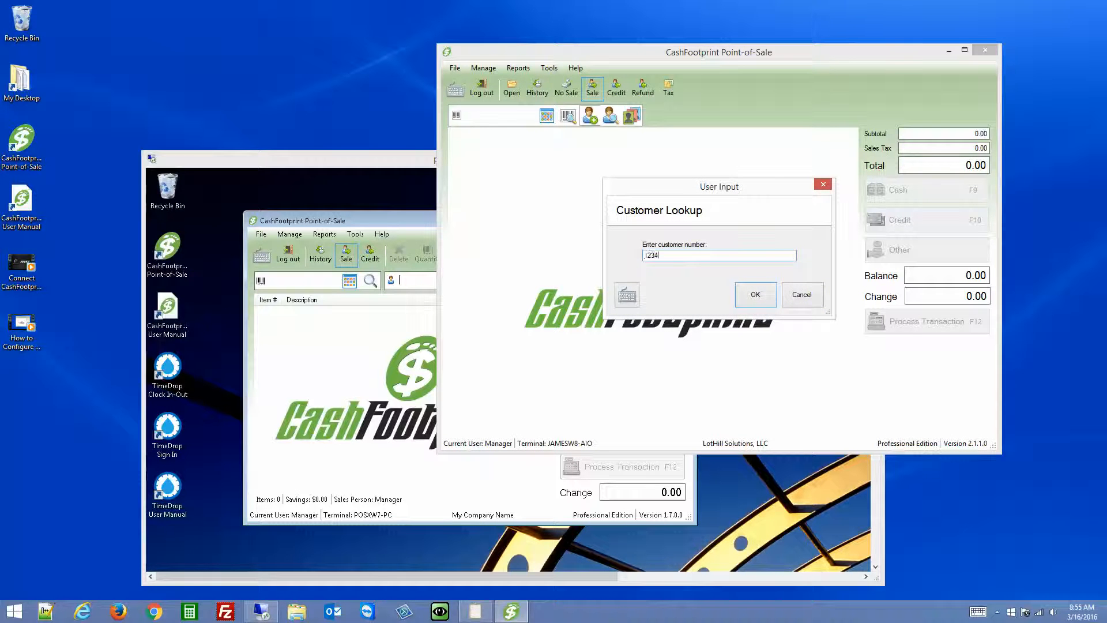
key(Return)
key(Return)
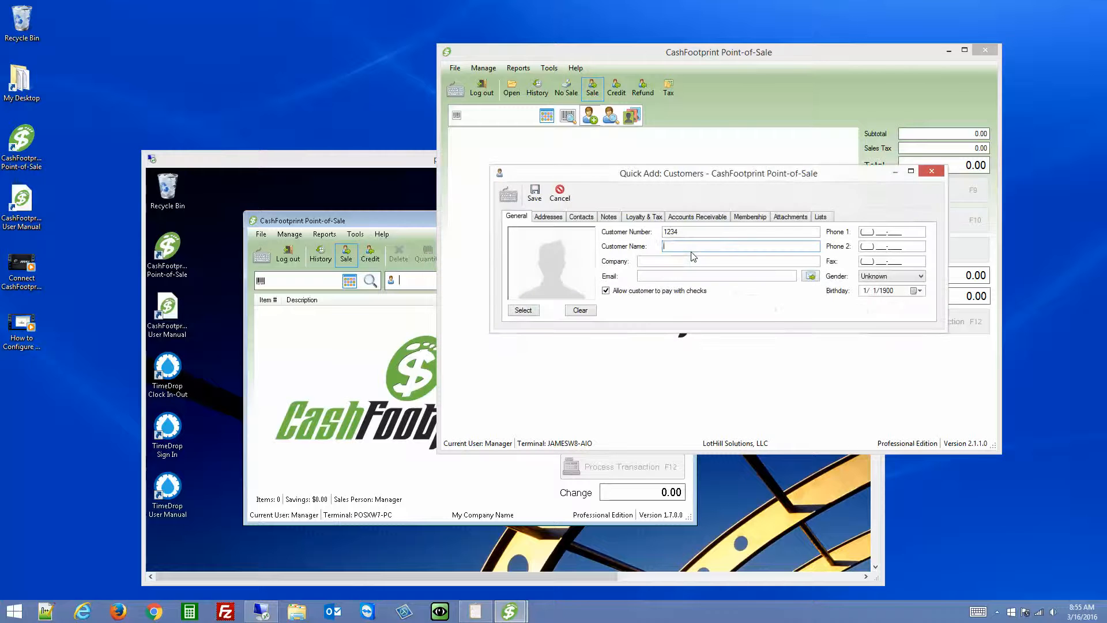
text(s)
click(535, 194)
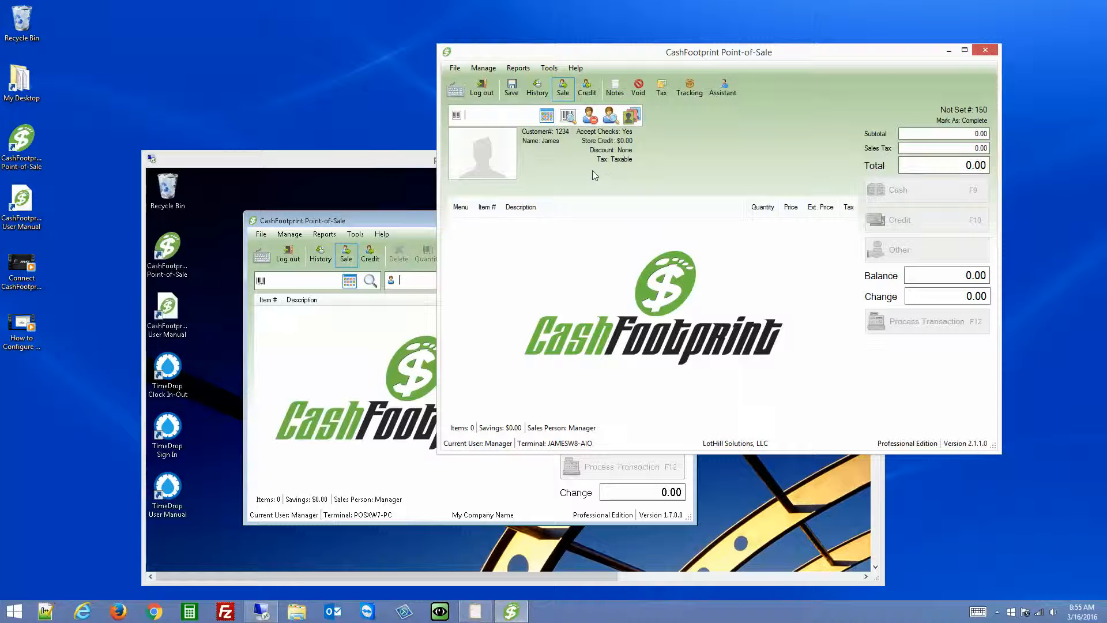
Enable the customer's AR account with a credit limit of 1000, save it, and view the customer's AR options
click(633, 118)
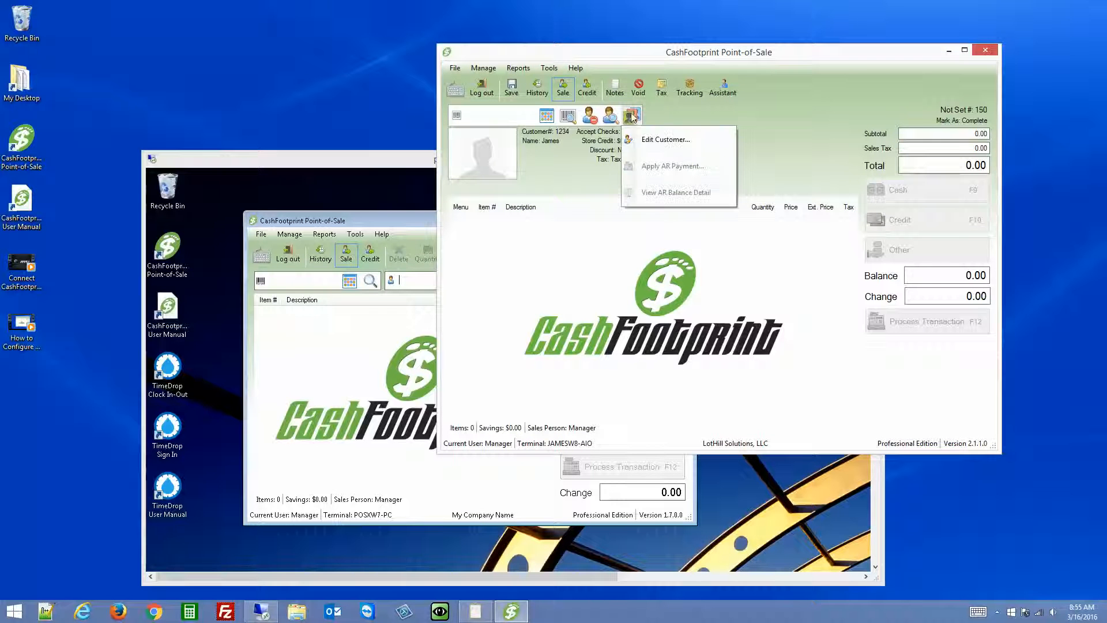
click(659, 139)
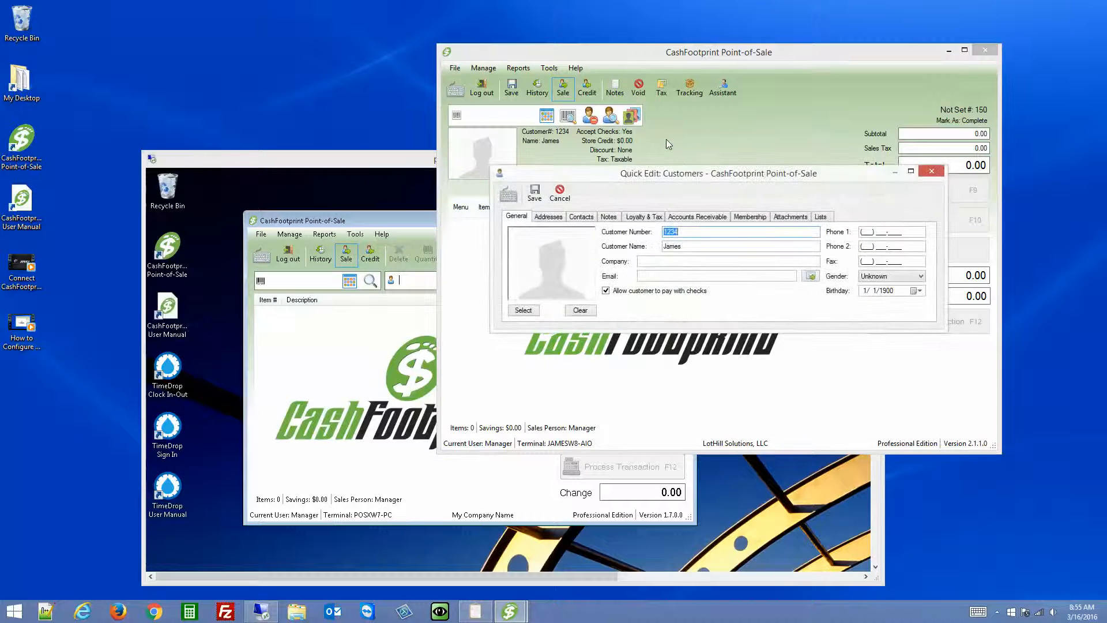
click(700, 220)
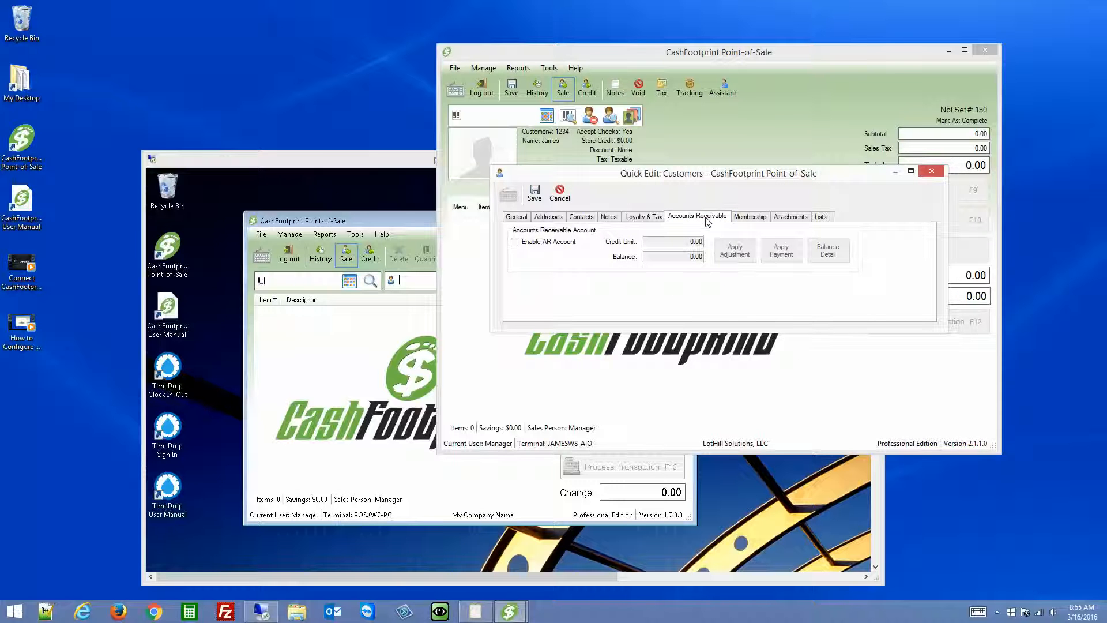
click(568, 243)
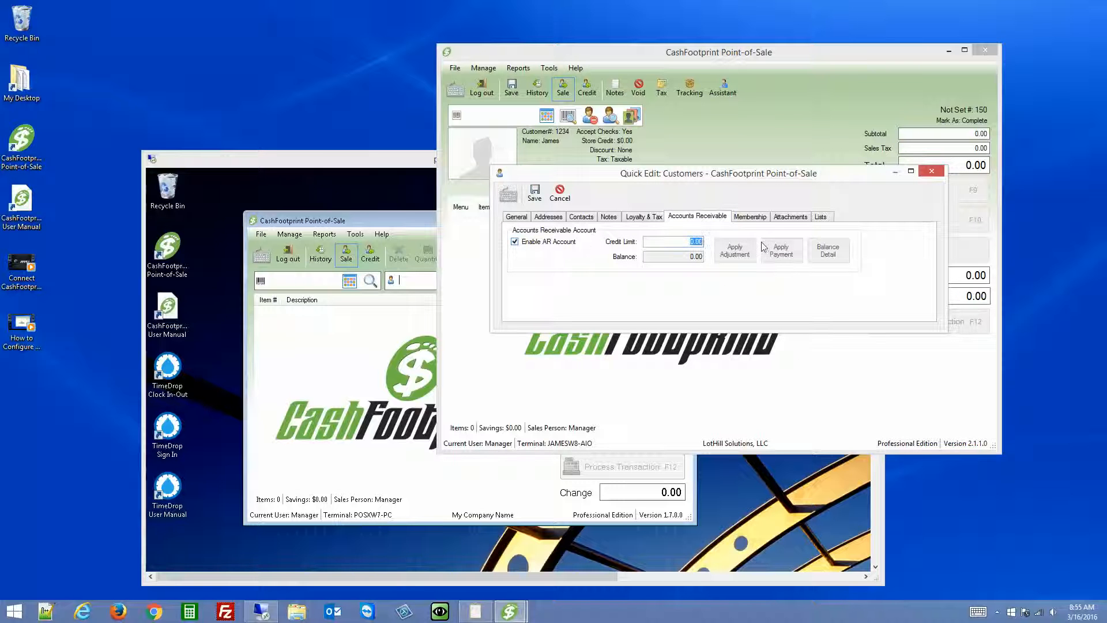
text(1000)
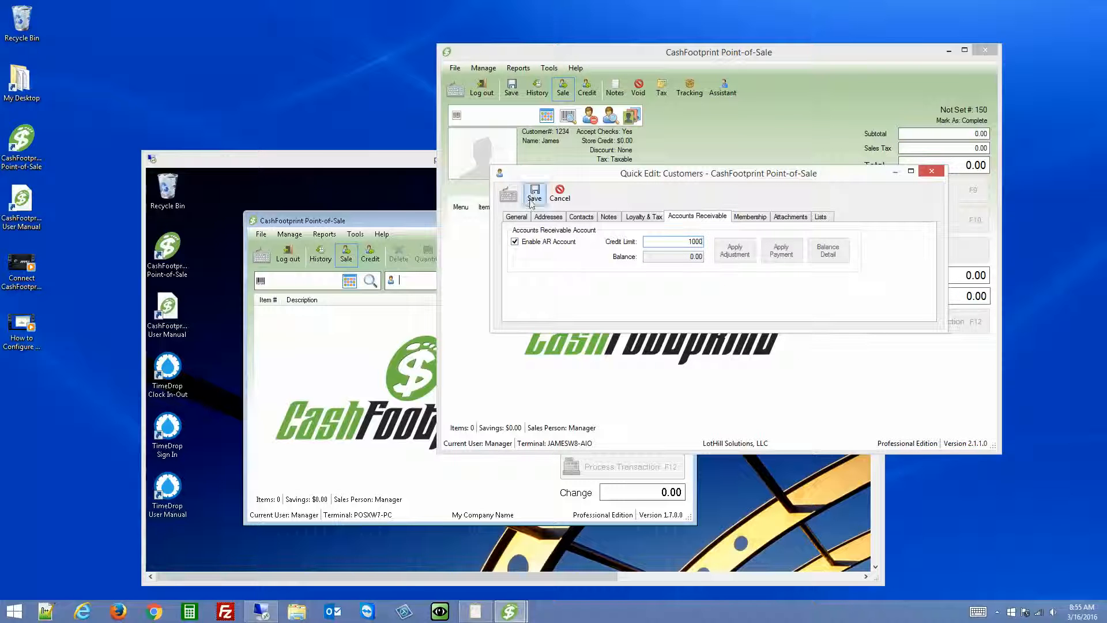
click(532, 193)
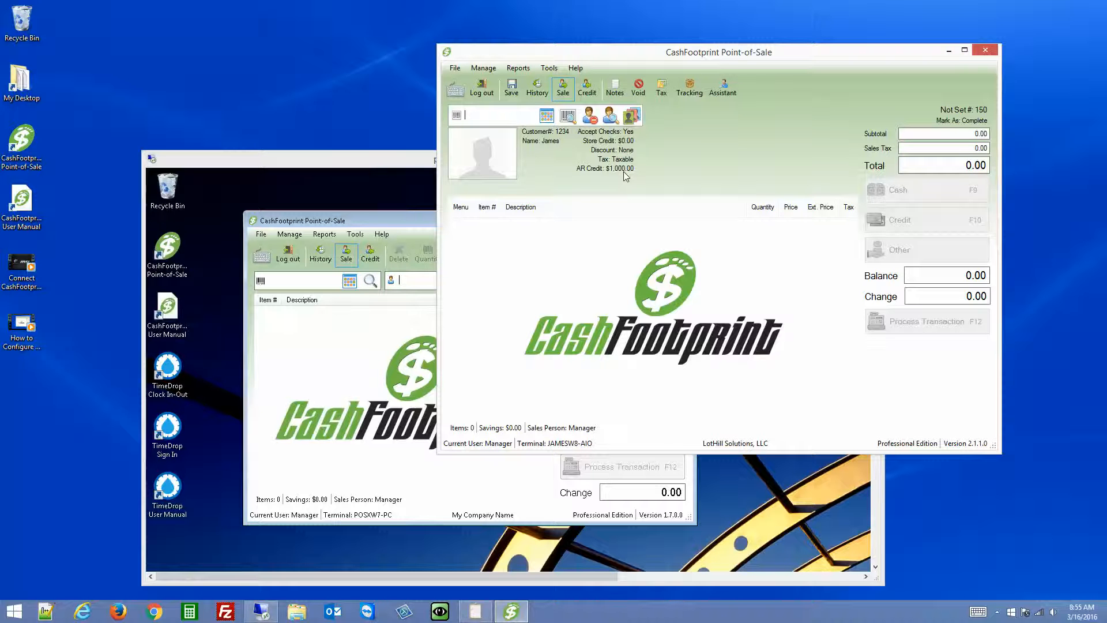
click(632, 115)
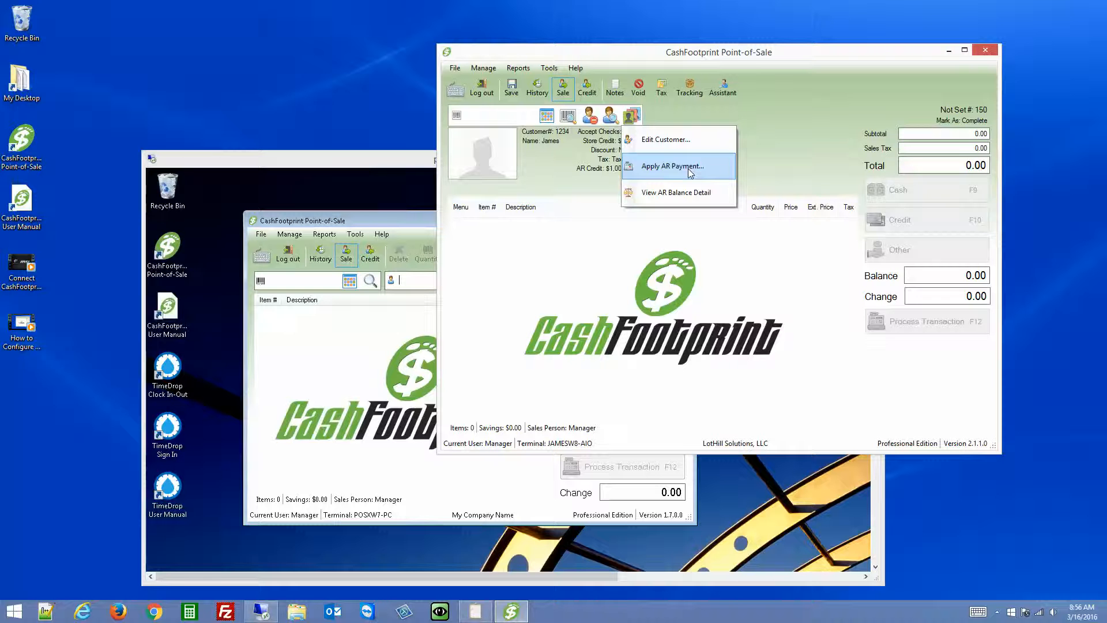
click(825, 155)
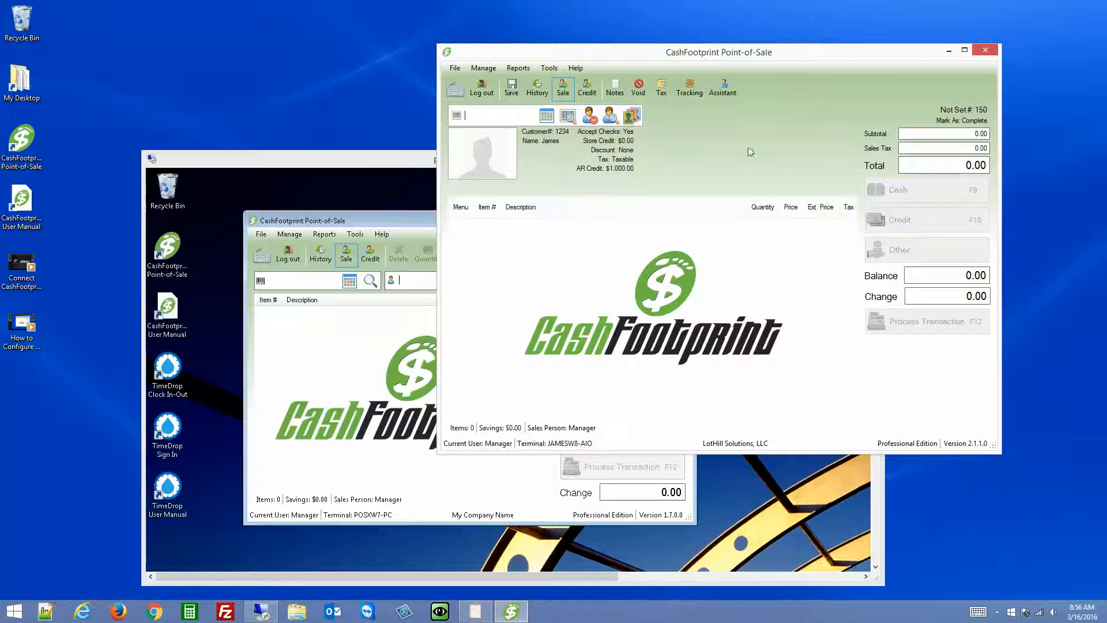
Quick-add inventory item 1234 to the sale as "Sample Item" priced at 9.99, with on-hand updating after transactions turned off
text(1234)
key(Return)
key(Return)
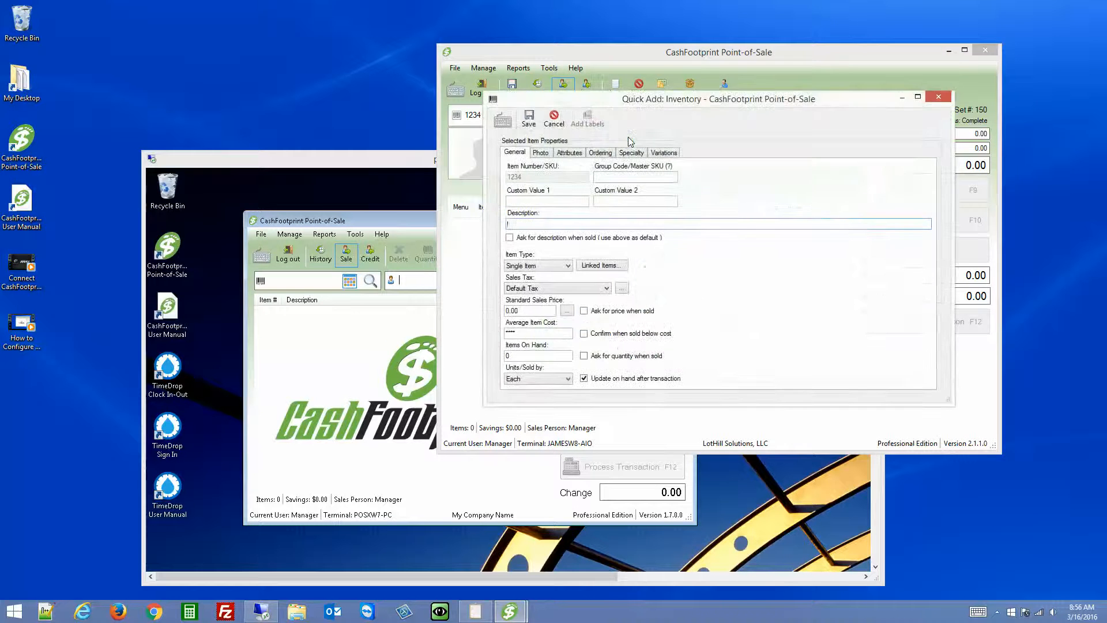
text(Sample Item)
click(542, 312)
text(9)
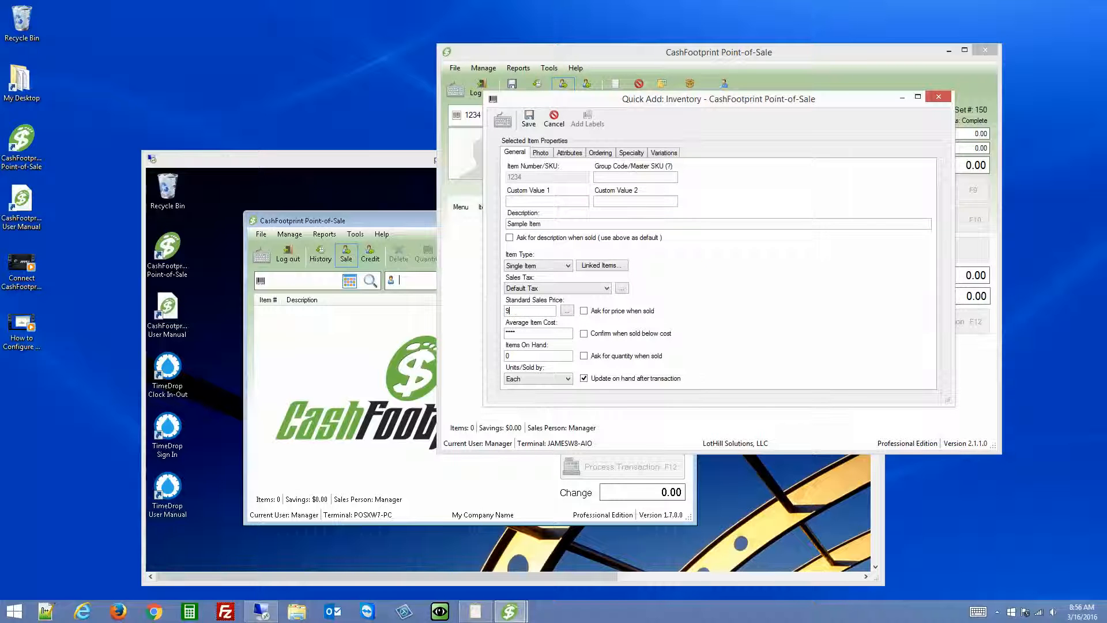
text(.99)
click(584, 378)
click(528, 119)
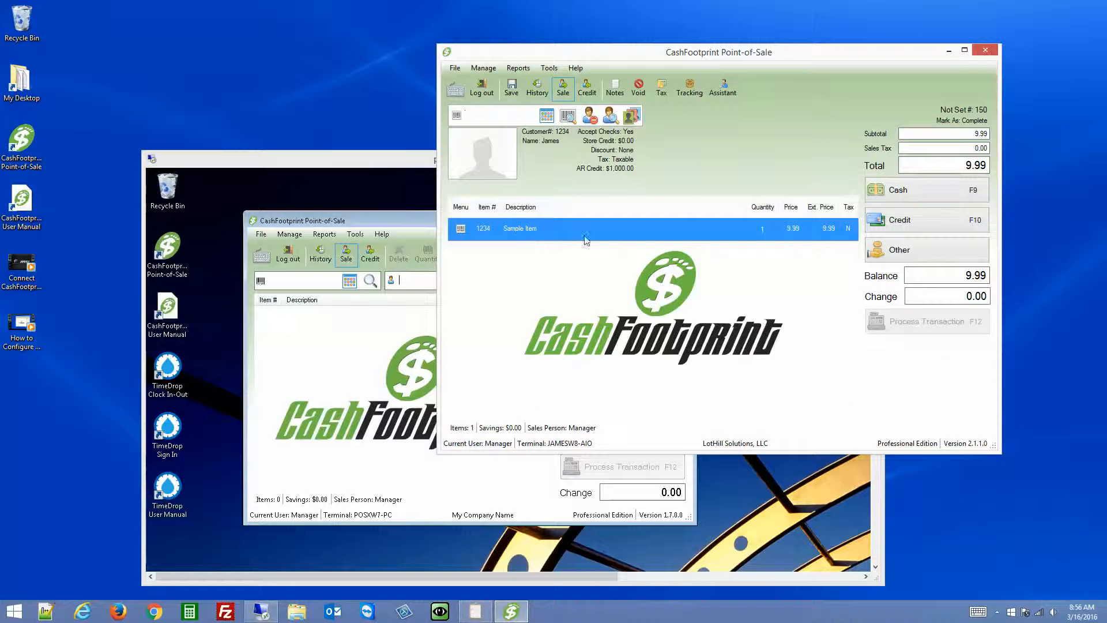
Switch to the remote desktop's point-of-sale window and add item 1234 to its sale
click(316, 281)
text(1234)
key(Return)
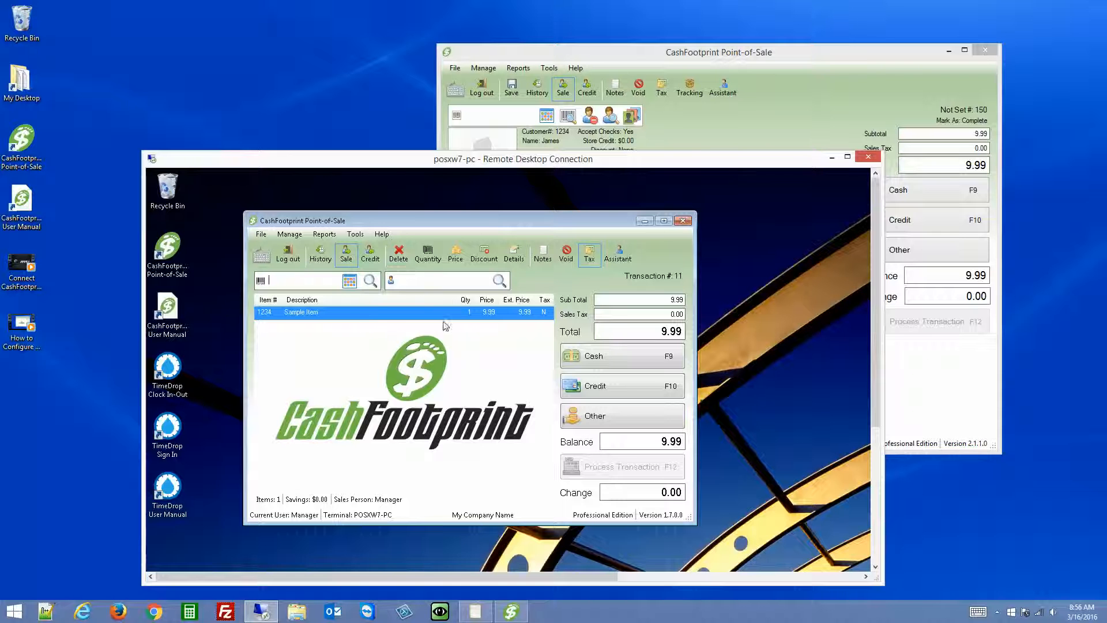
View the quantity, price and item detail editors of the Sample Item line, closing each without making changes
double_click(474, 314)
click(541, 247)
double_click(485, 314)
click(542, 248)
double_click(398, 316)
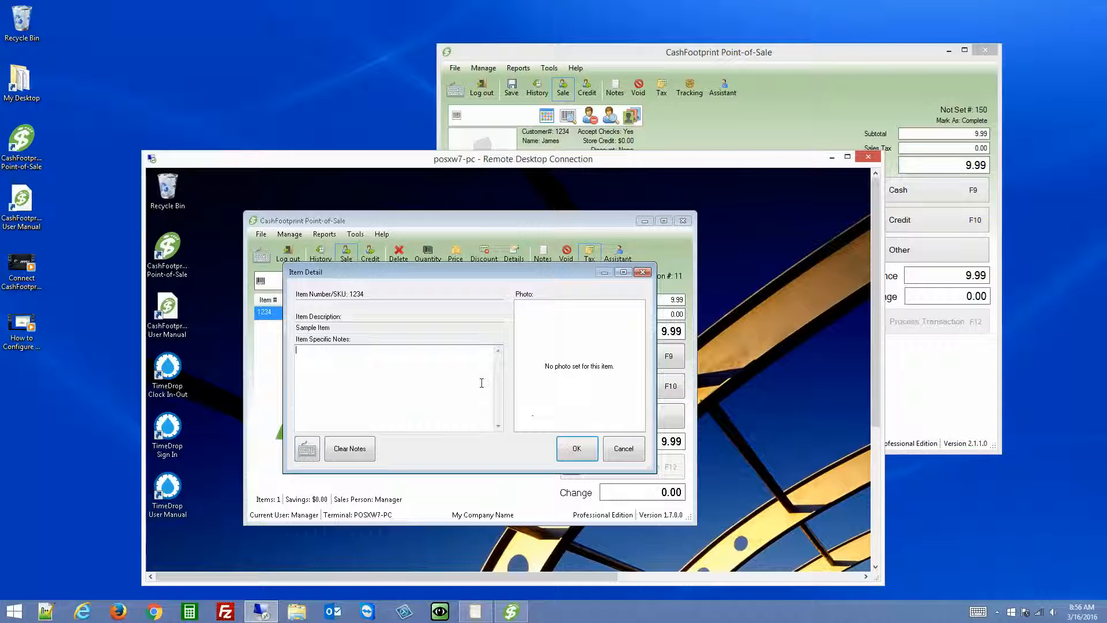
click(625, 448)
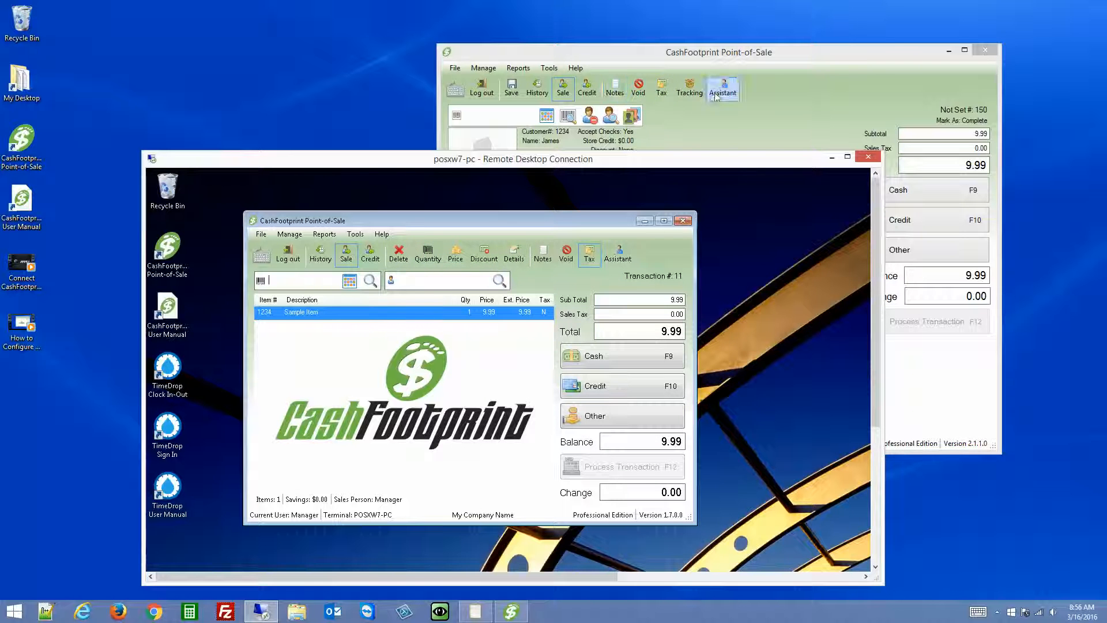
Return to the local version 2.1.1.0 window, add item 1234 to the sale again, and view the new line's item options
click(648, 58)
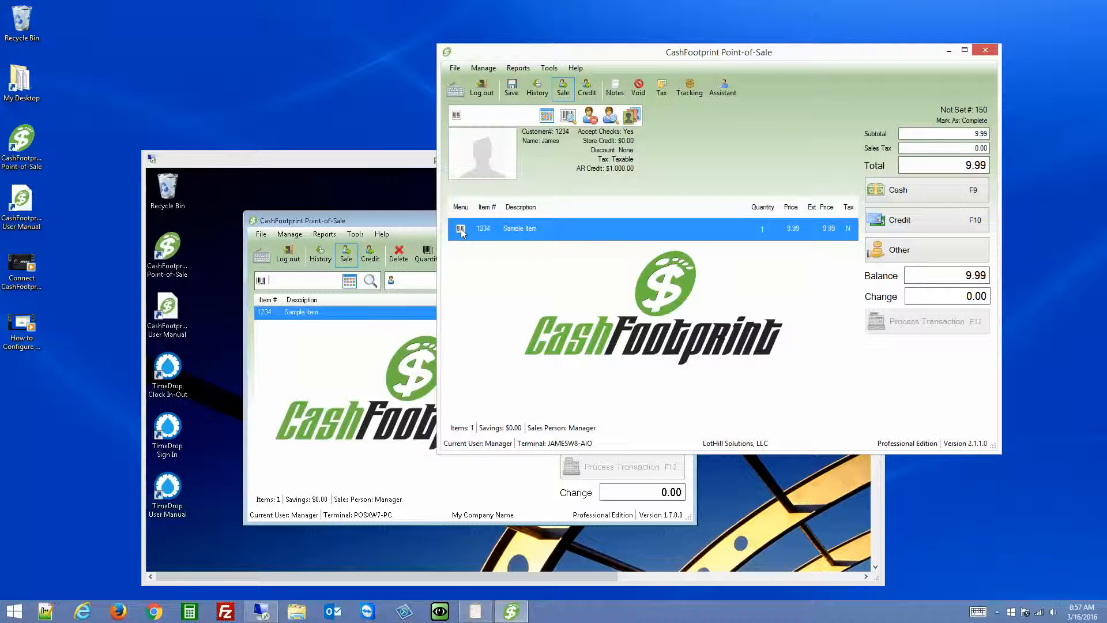
text(1234)
key(Return)
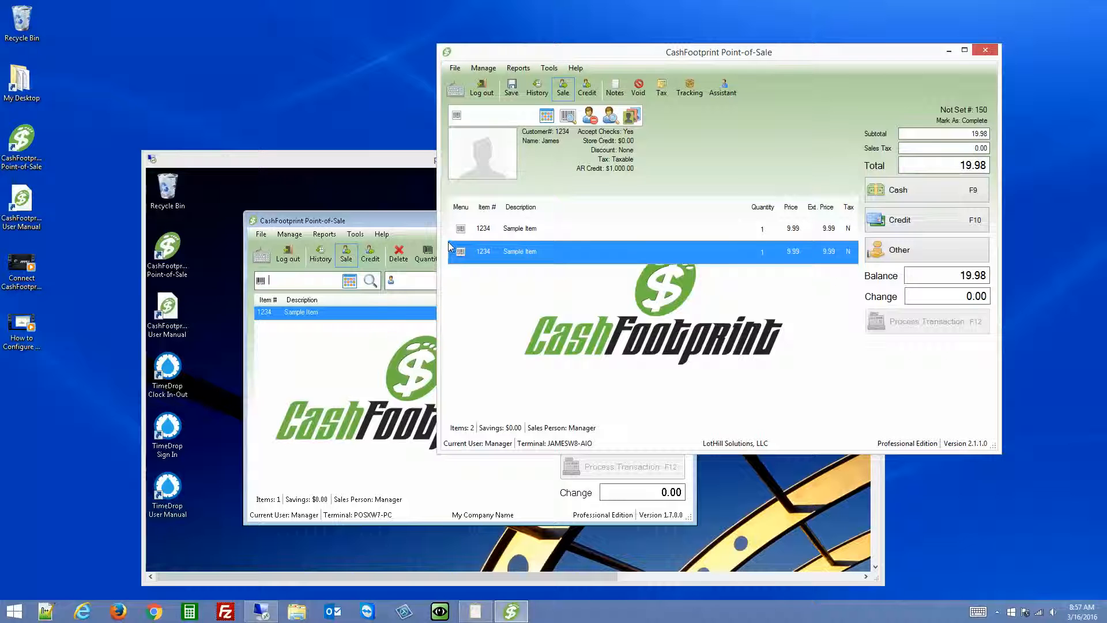
right_click(471, 248)
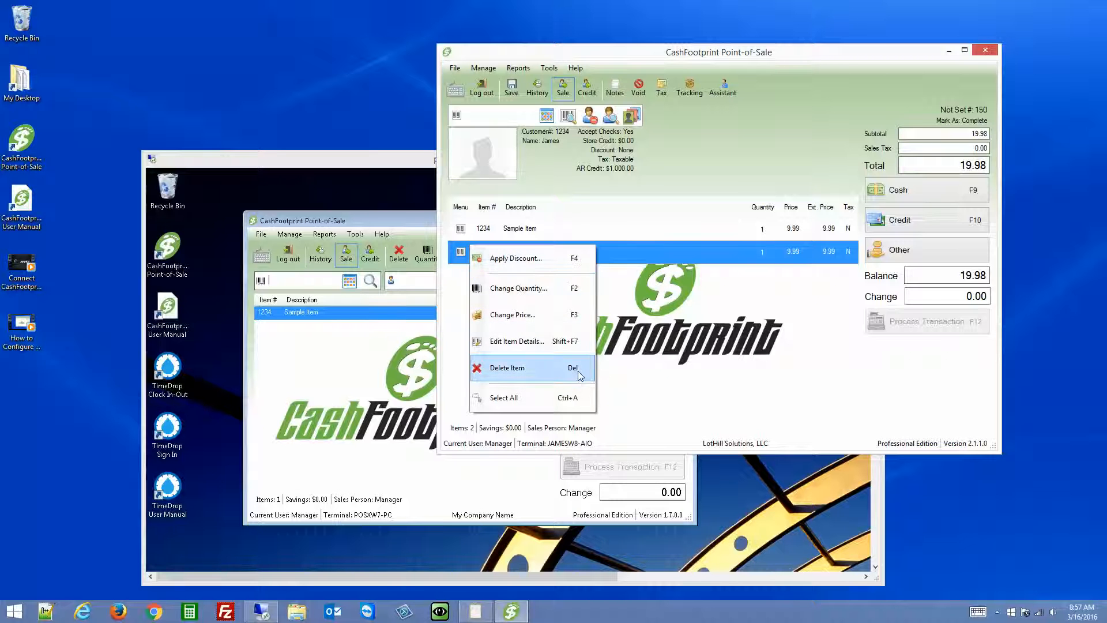
click(709, 314)
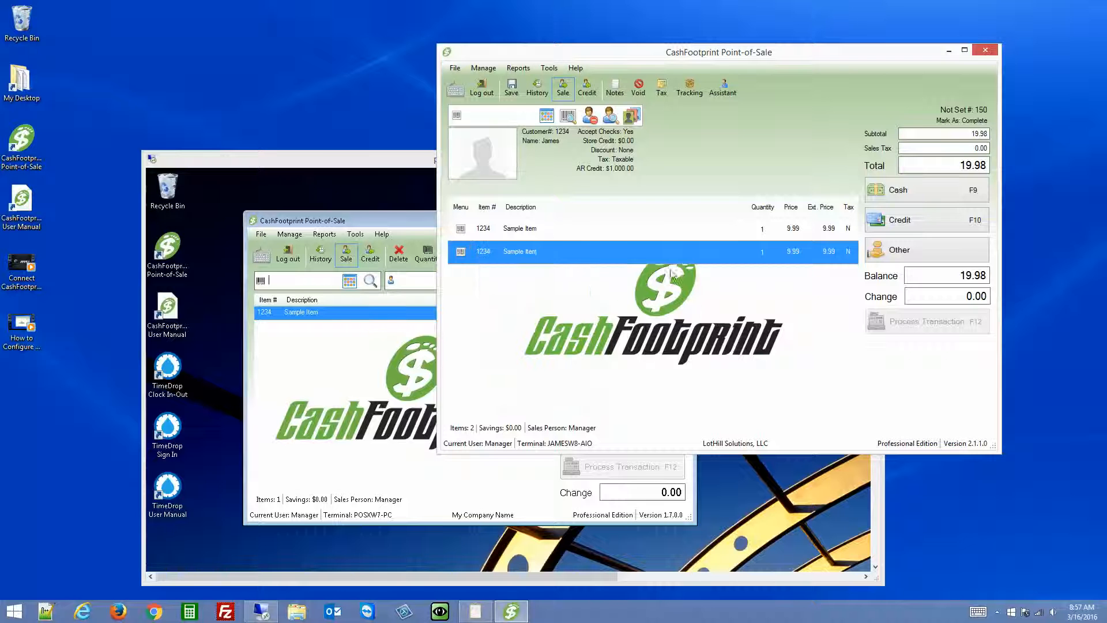
Select all Sample Item lines in the sale and view the options offered for multiple items
ctrl+click(557, 231)
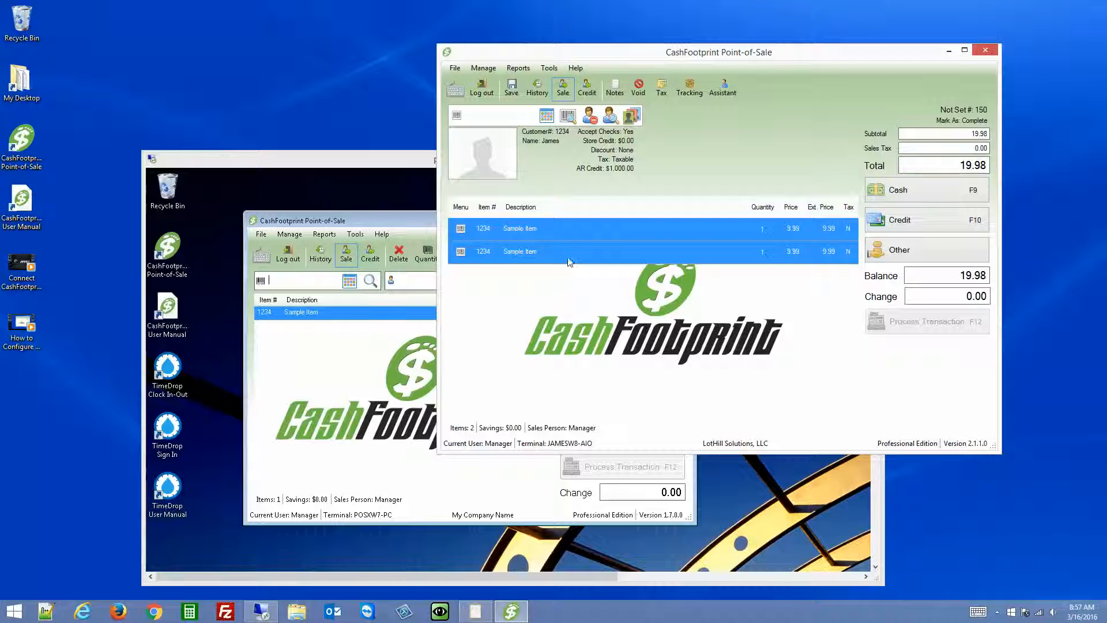
click(486, 252)
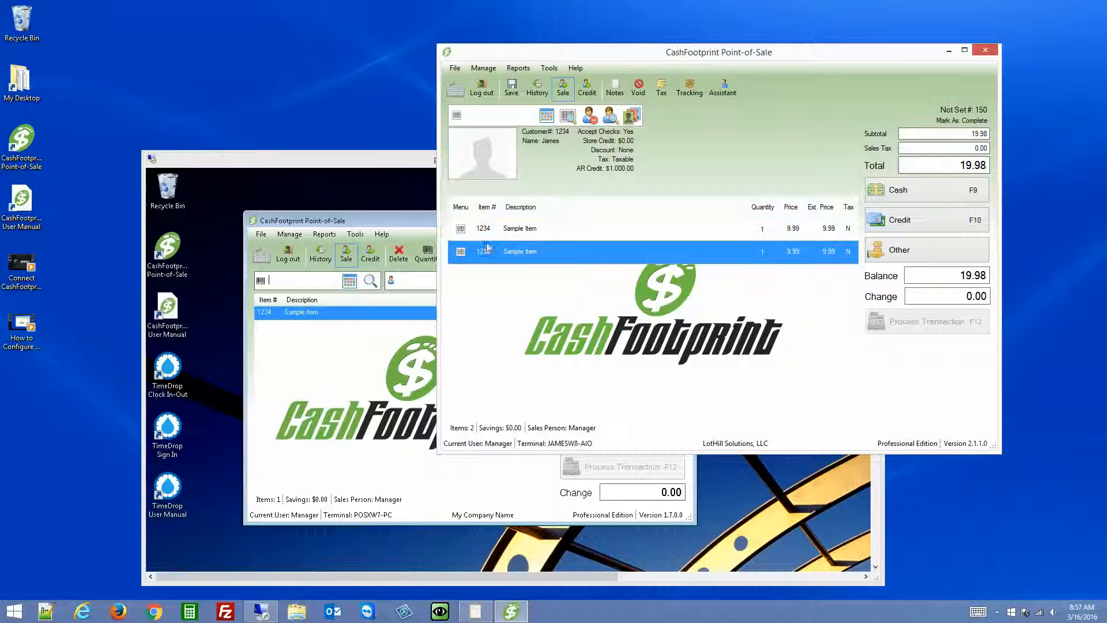
click(461, 209)
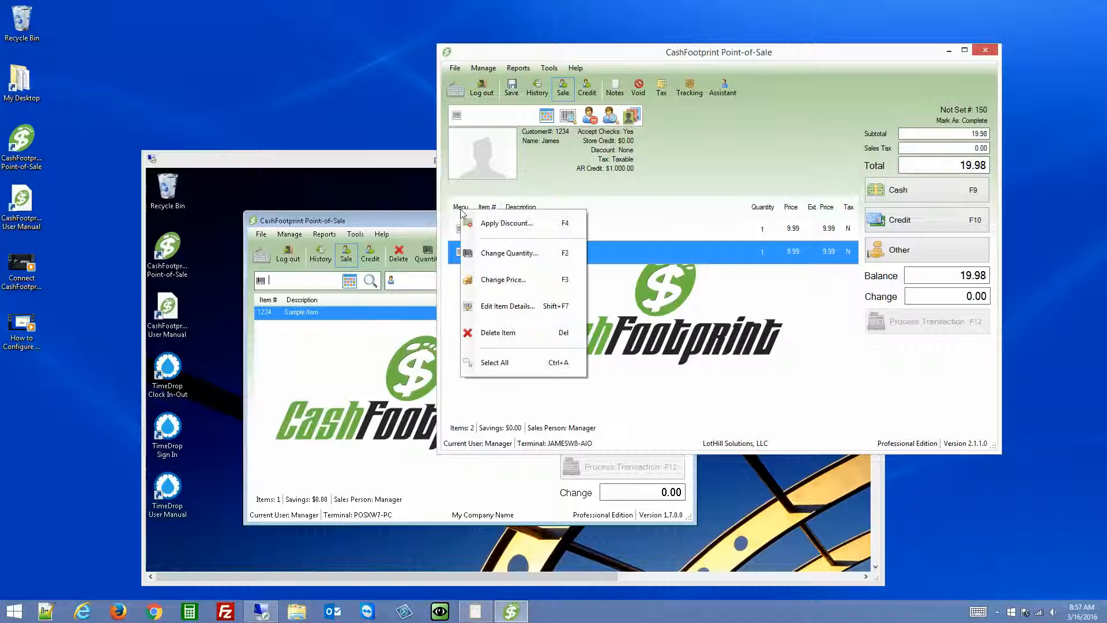
click(497, 362)
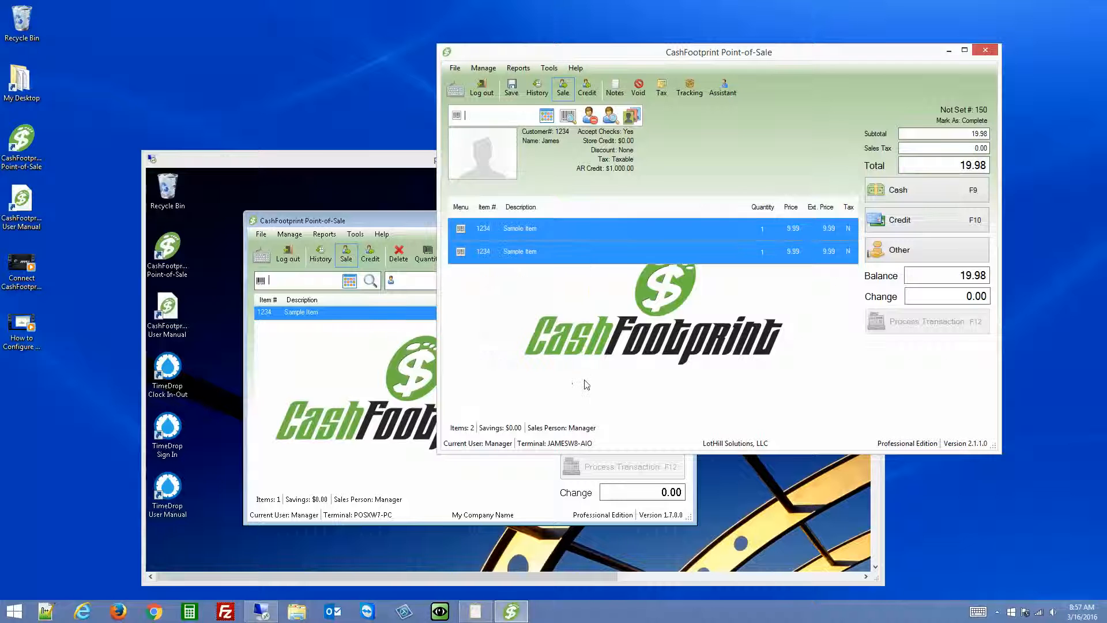
click(460, 208)
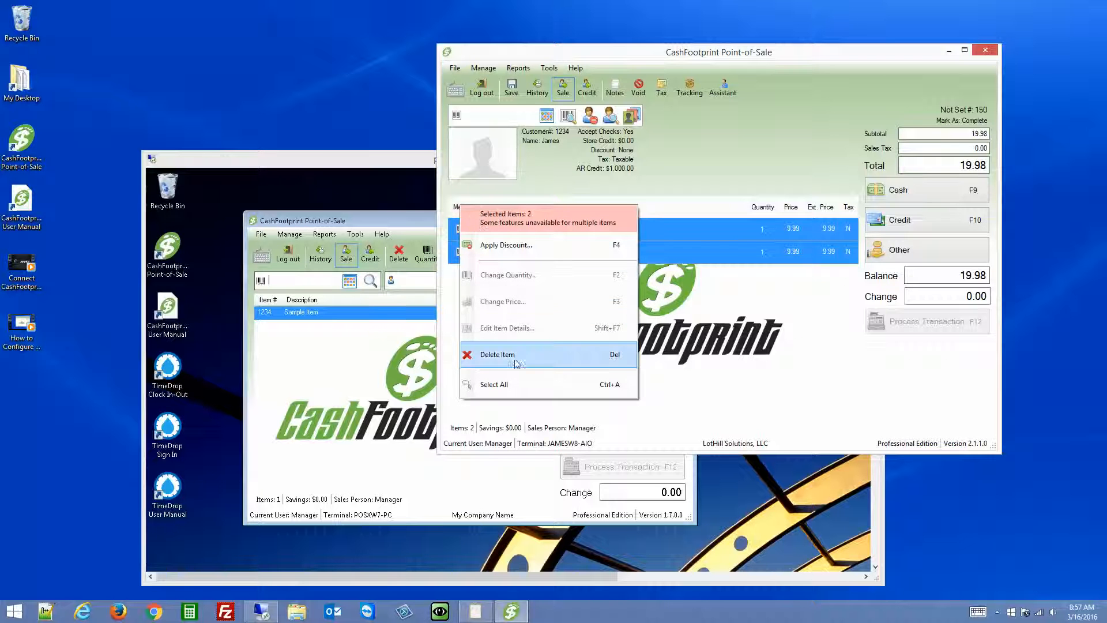
Add item 1234 again to the remote desktop's sale, select both lines, and return to the local point-of-sale window
click(366, 225)
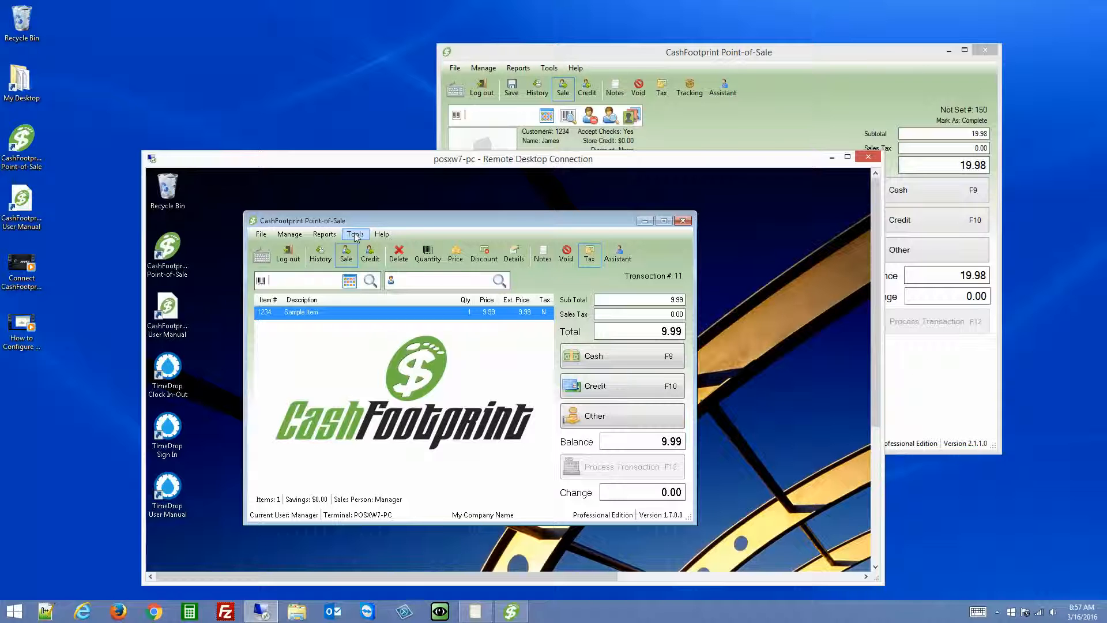
key(Return)
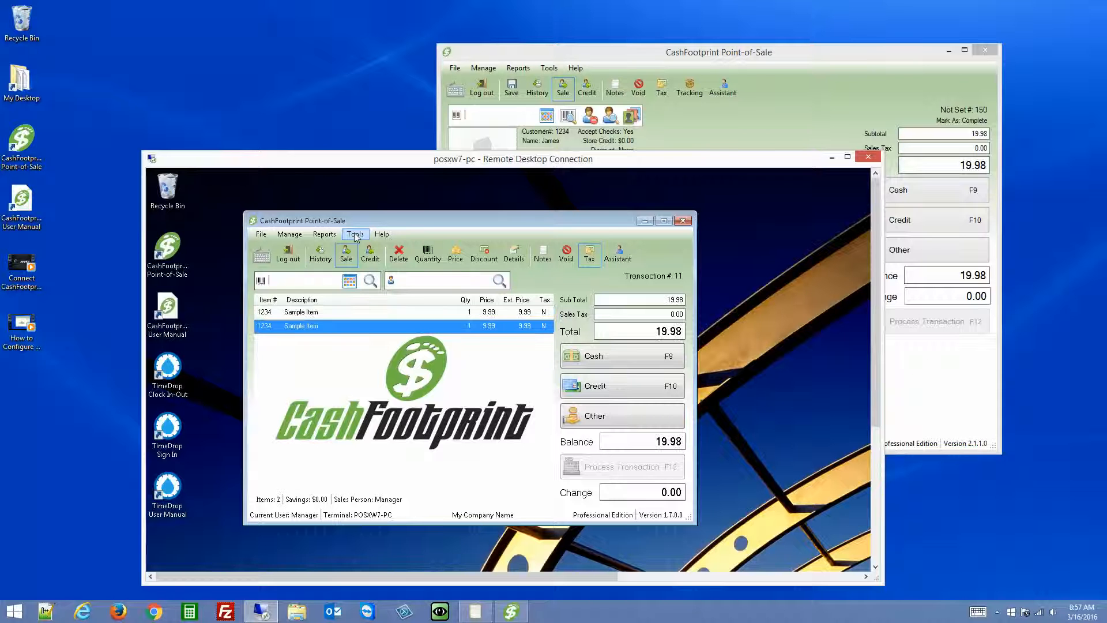
ctrl+click(354, 313)
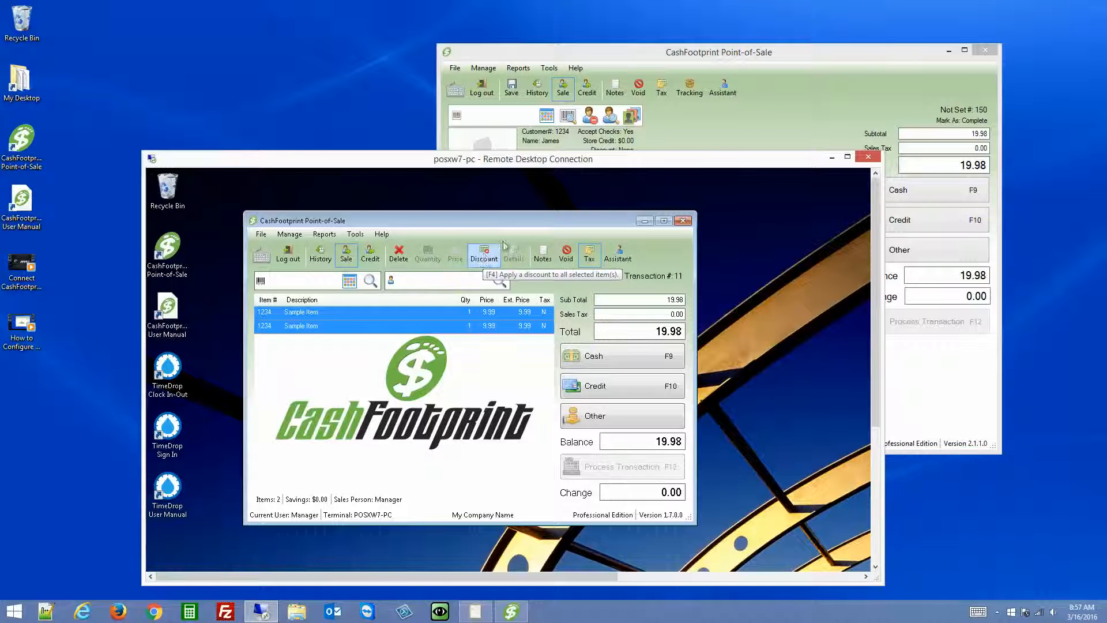
click(686, 58)
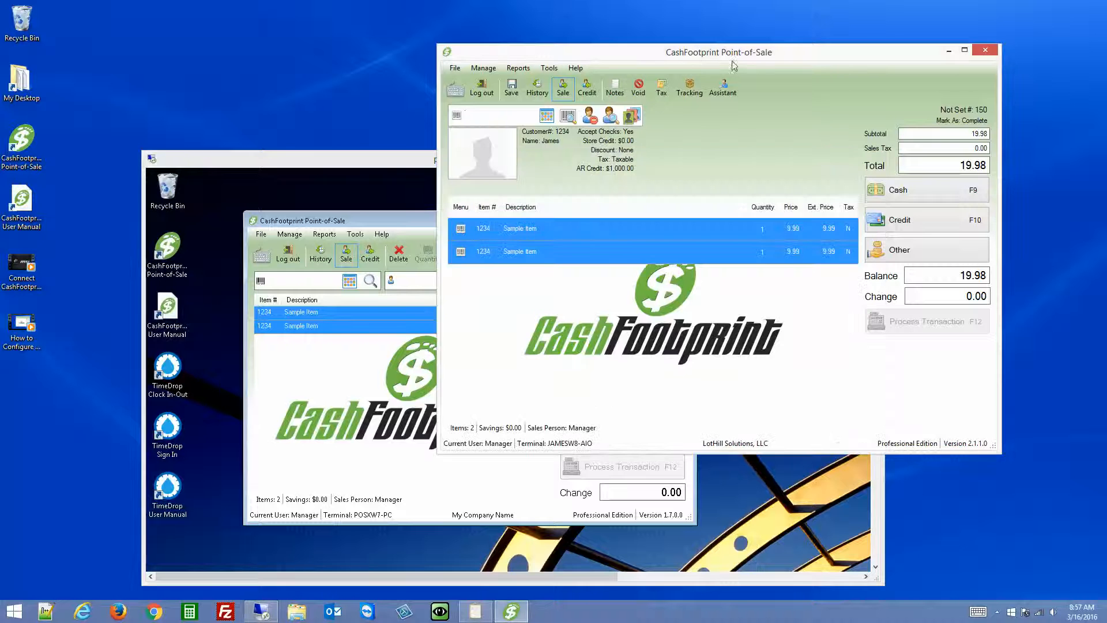
View the item options for both selected Sample Item lines together and for each line individually, making no changes
click(465, 212)
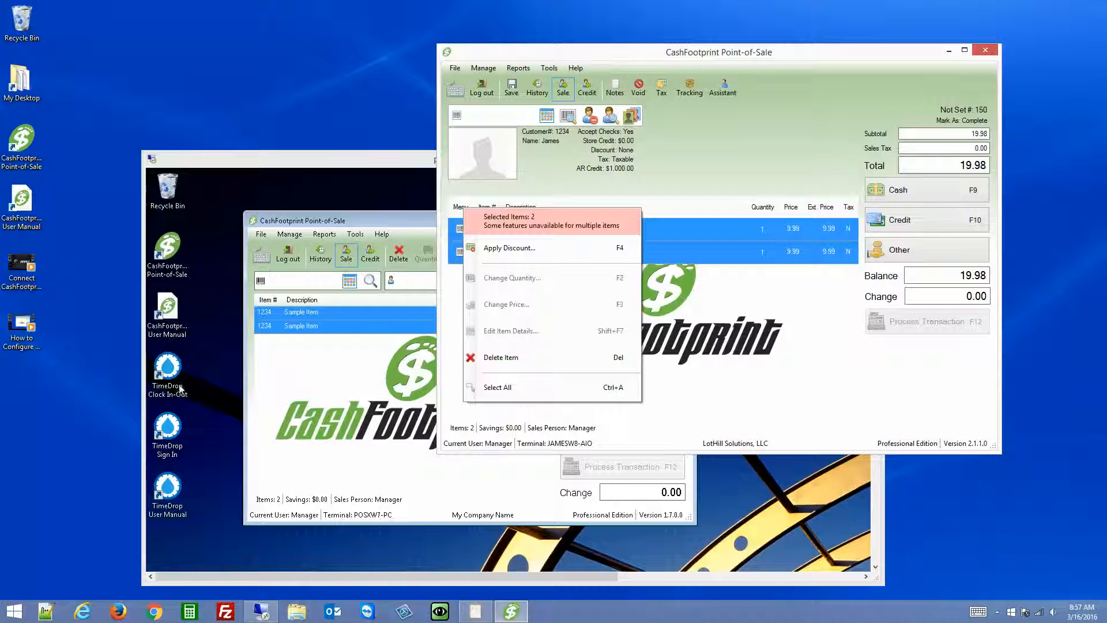
click(718, 311)
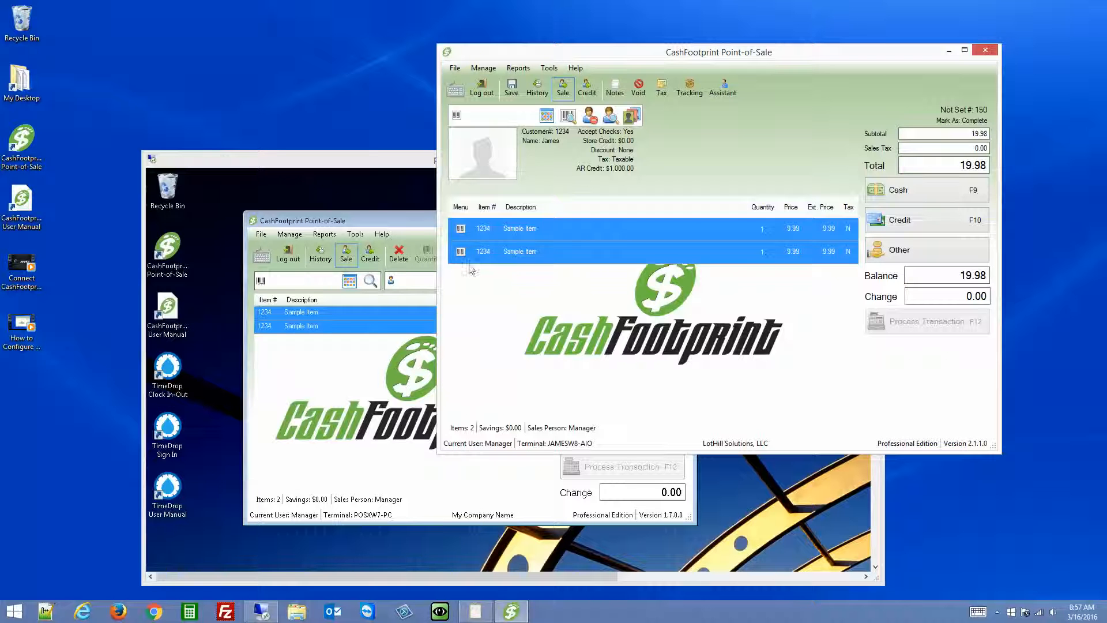
click(461, 252)
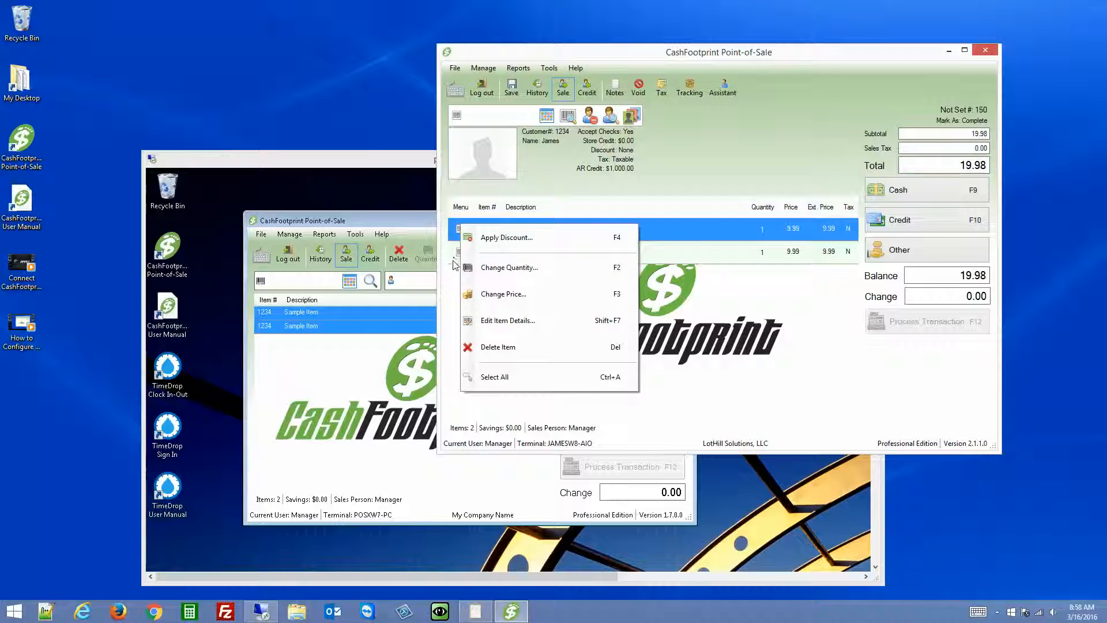
click(462, 228)
click(461, 229)
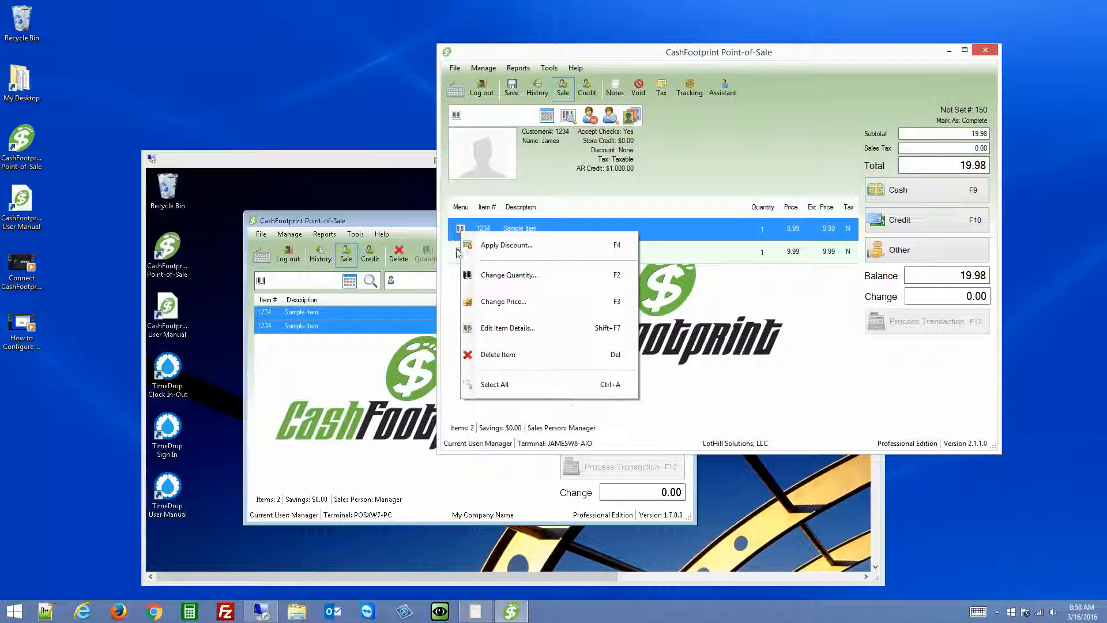
click(458, 252)
click(462, 231)
click(462, 249)
click(461, 248)
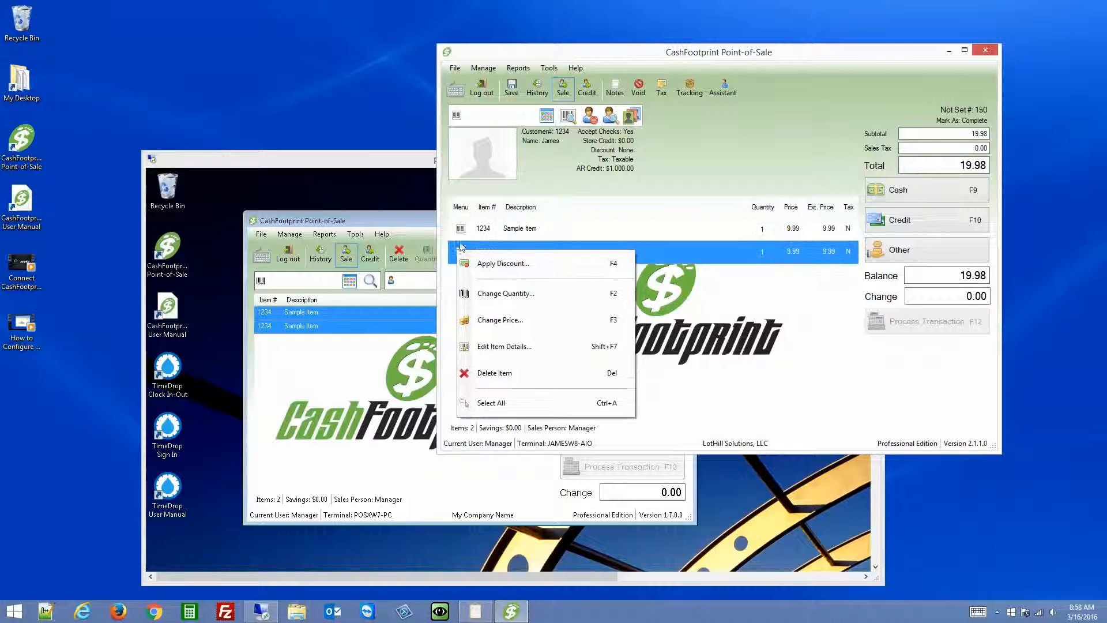
click(610, 233)
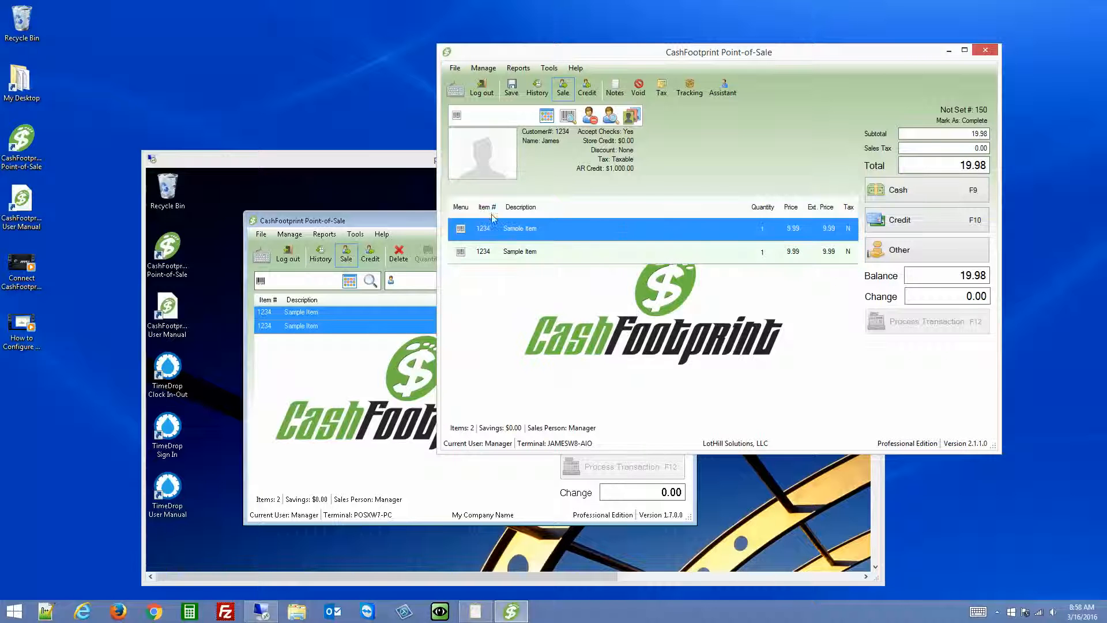
click(461, 252)
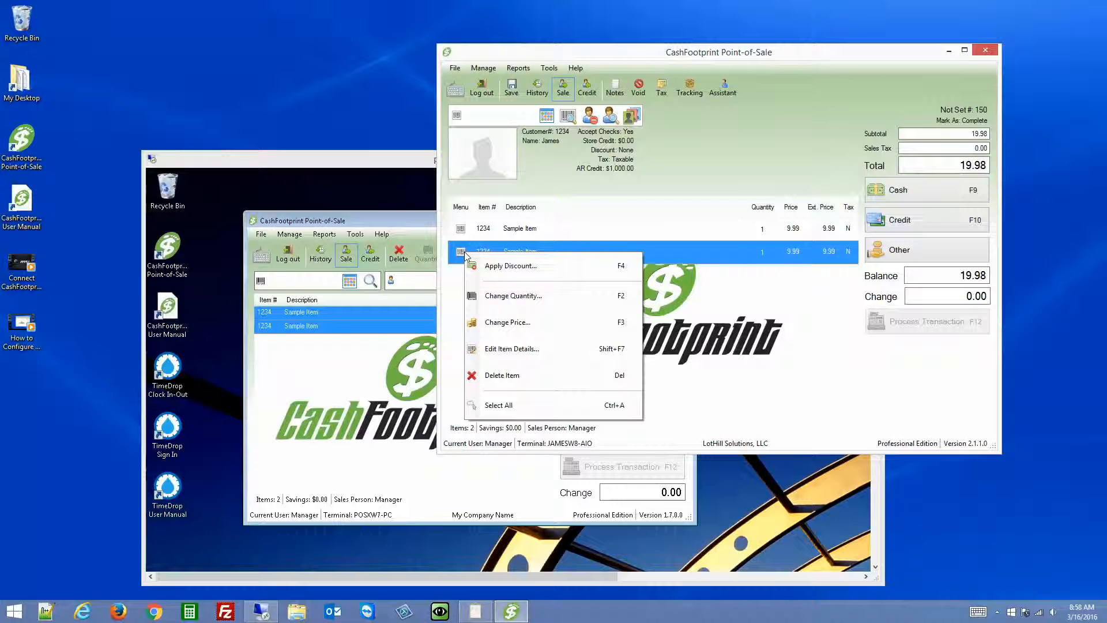
click(697, 169)
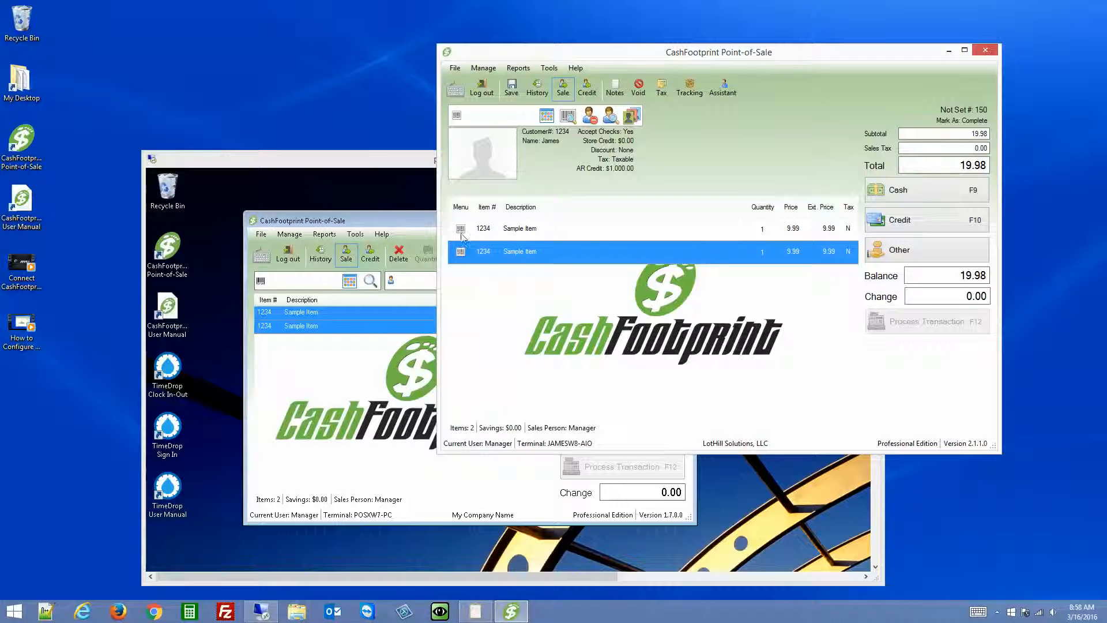
Open the terminal options, move the dialog below the sale lines, and turn off the Price column in the POS Items Grid
click(550, 69)
click(574, 85)
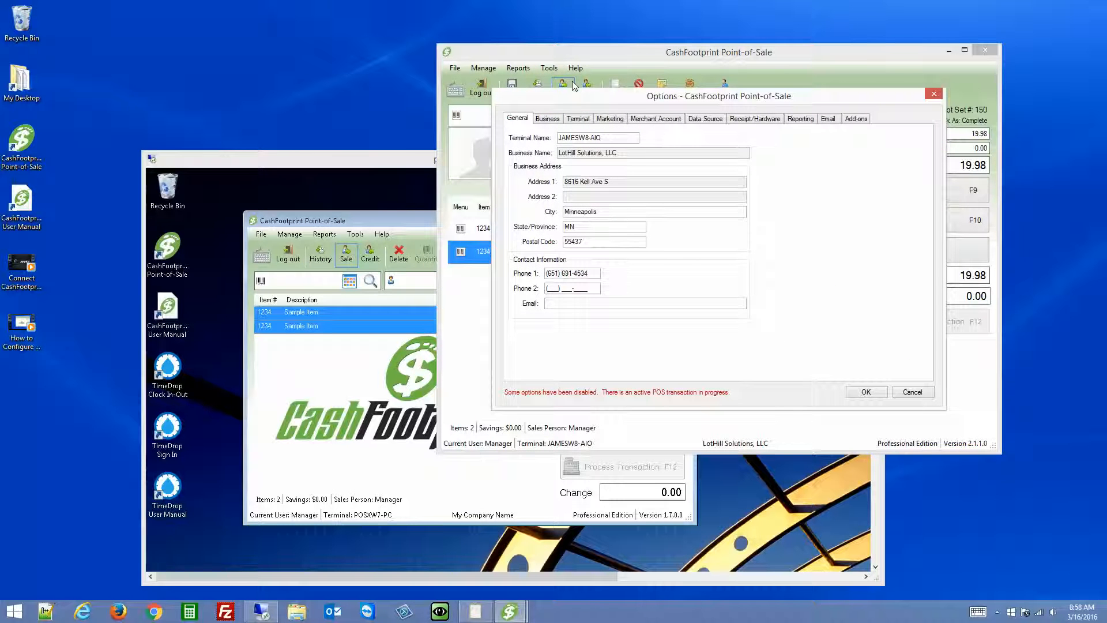
click(579, 119)
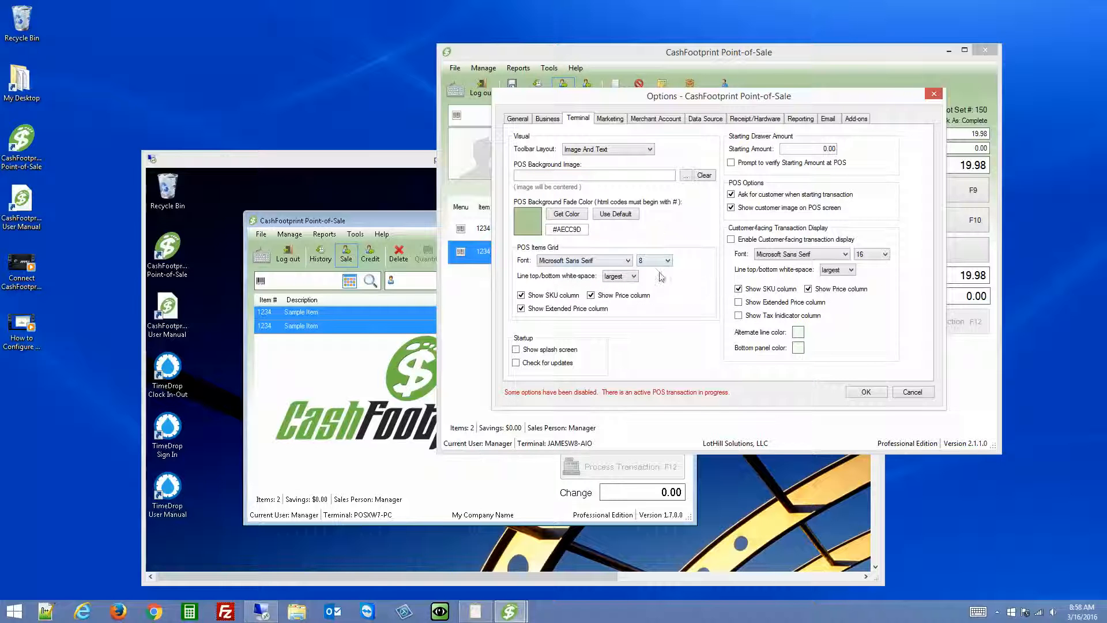
drag(658, 96, 605, 243)
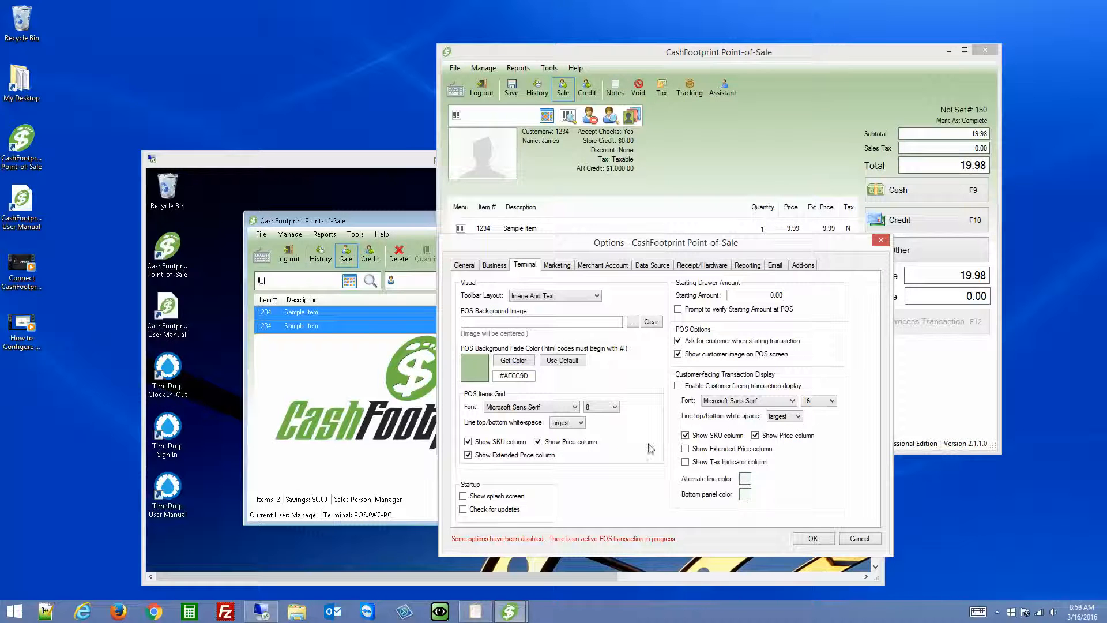
click(537, 441)
View the line white-space choices for the POS Items Grid, keeping largest, with the options dialog moved clear of the sale lines
click(581, 423)
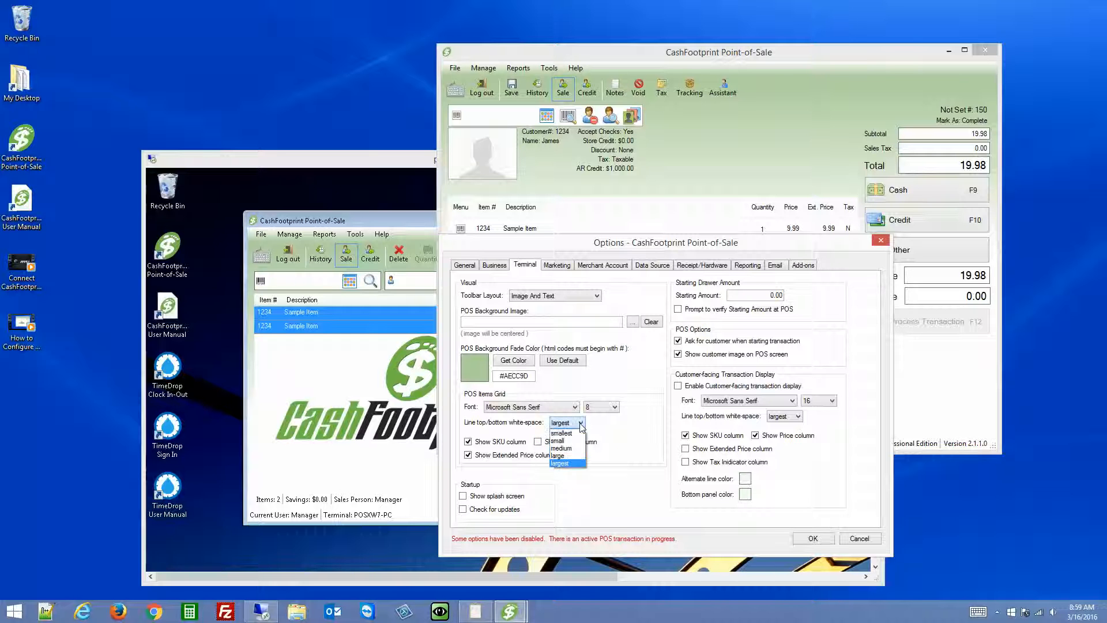
click(530, 427)
drag(579, 244, 580, 260)
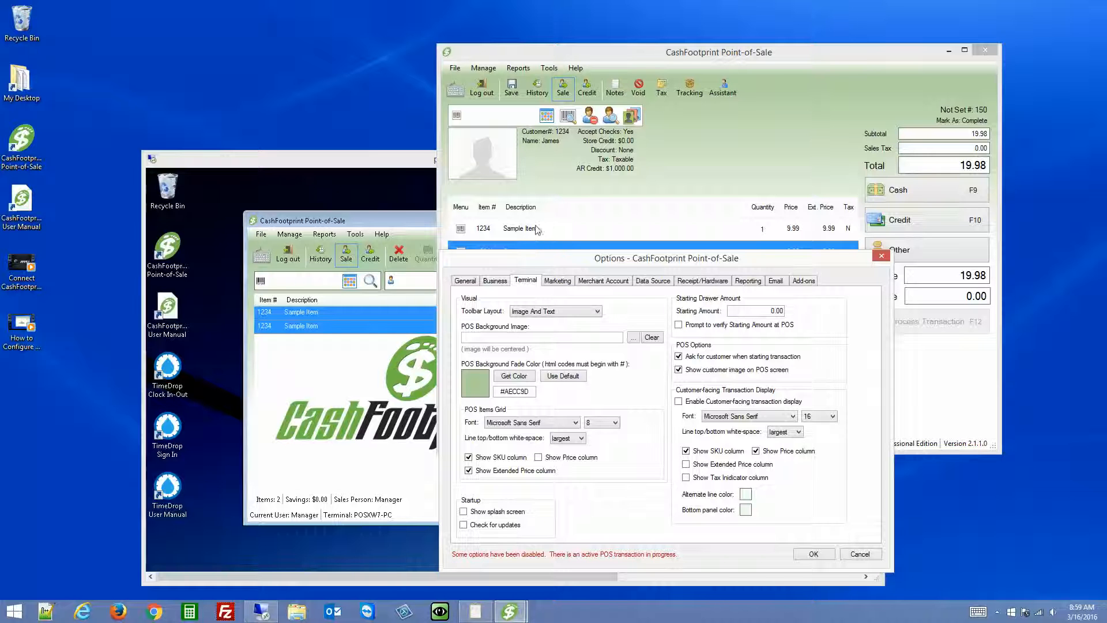
click(579, 438)
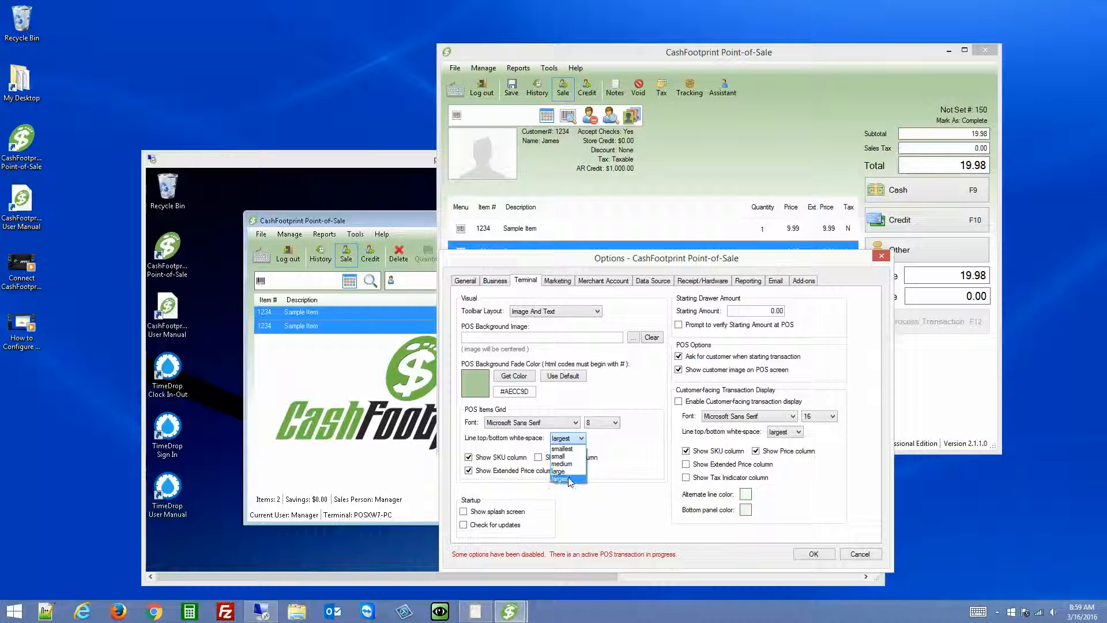
click(588, 483)
Set the POS Items Grid font size to 15 and save the terminal options
click(616, 423)
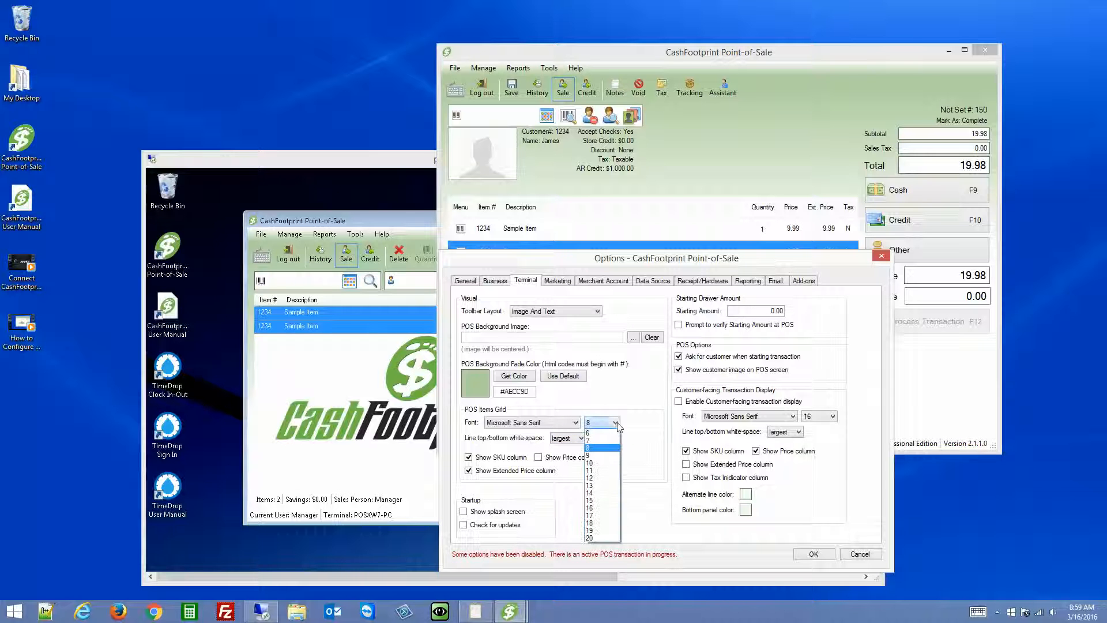
click(600, 500)
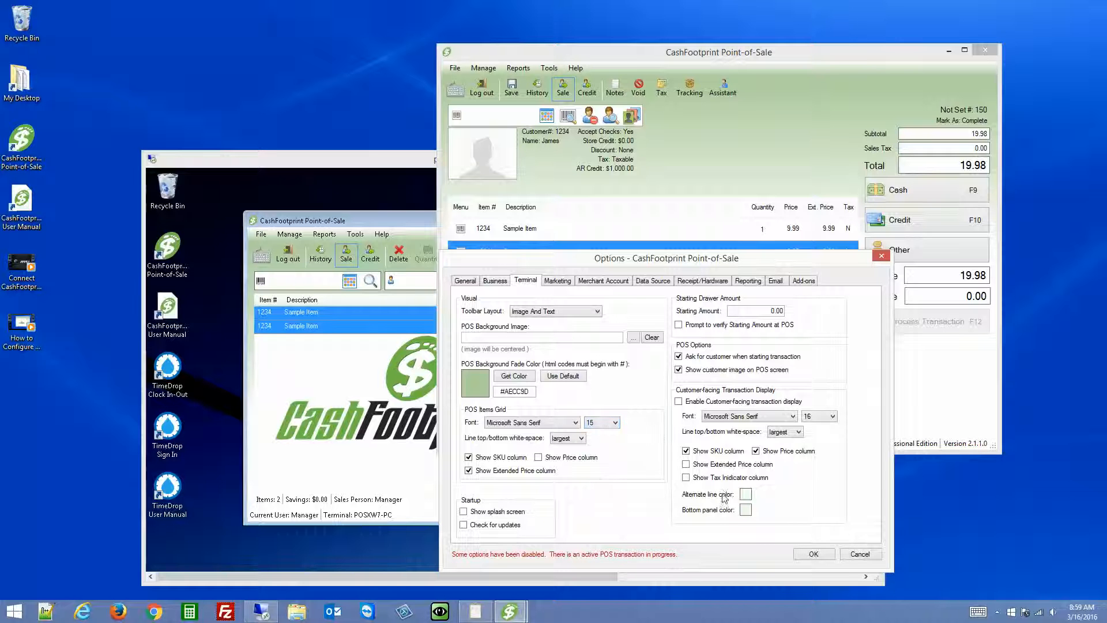
click(814, 556)
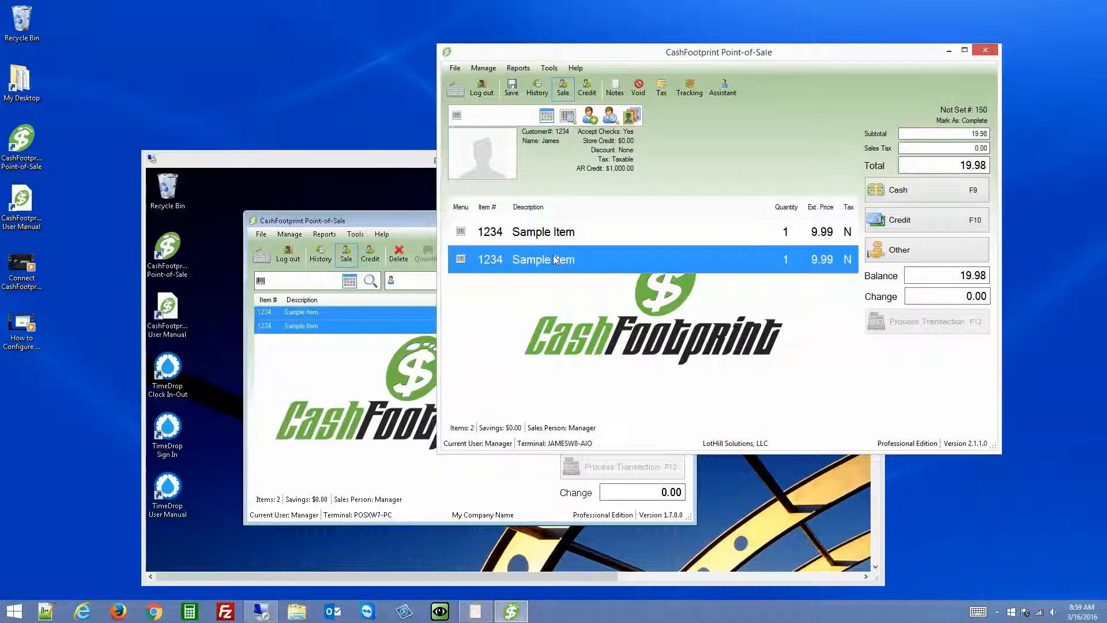
Change the quantity of the first Sample Item line to 2
click(787, 232)
click(701, 268)
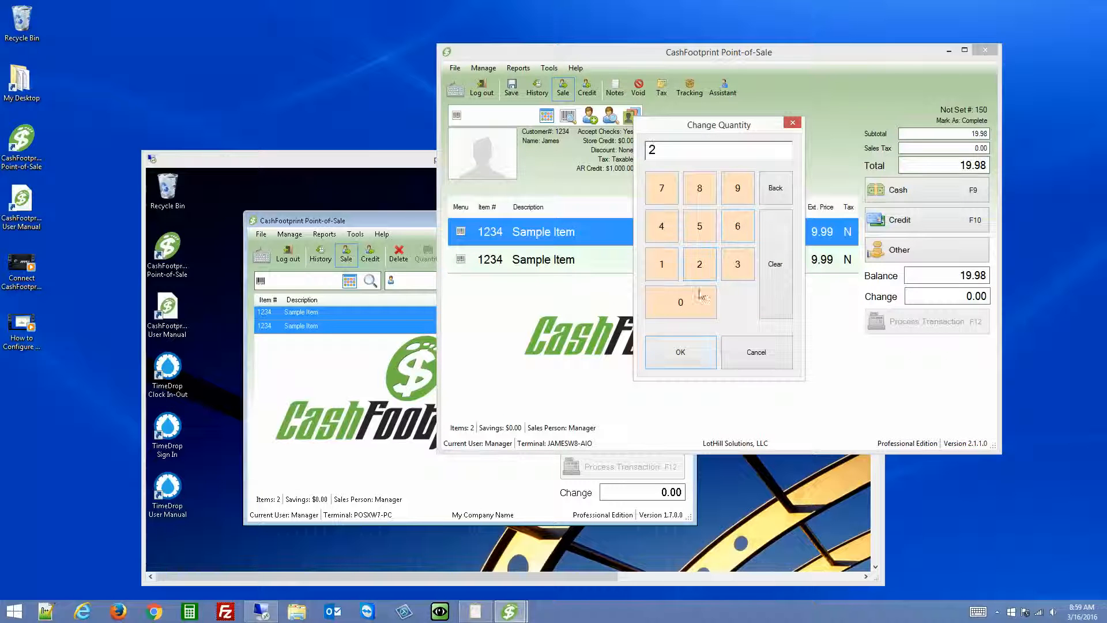
click(695, 354)
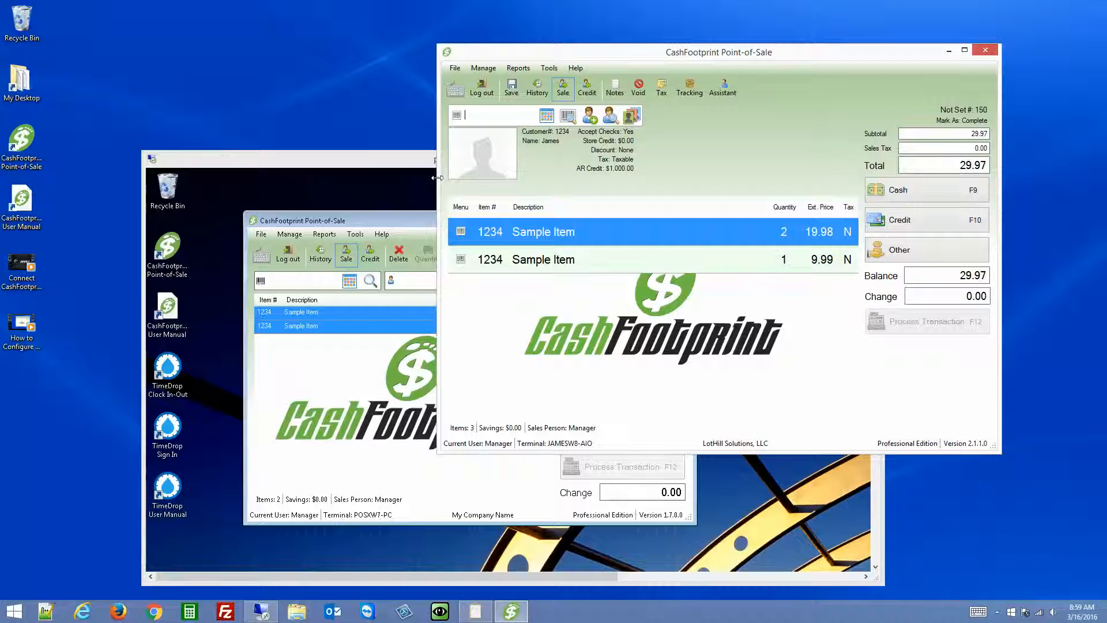
Narrow the local point-of-sale window, open Quick Sell beside it, and enlarge the Quick Sell window to match its height
drag(437, 177, 580, 180)
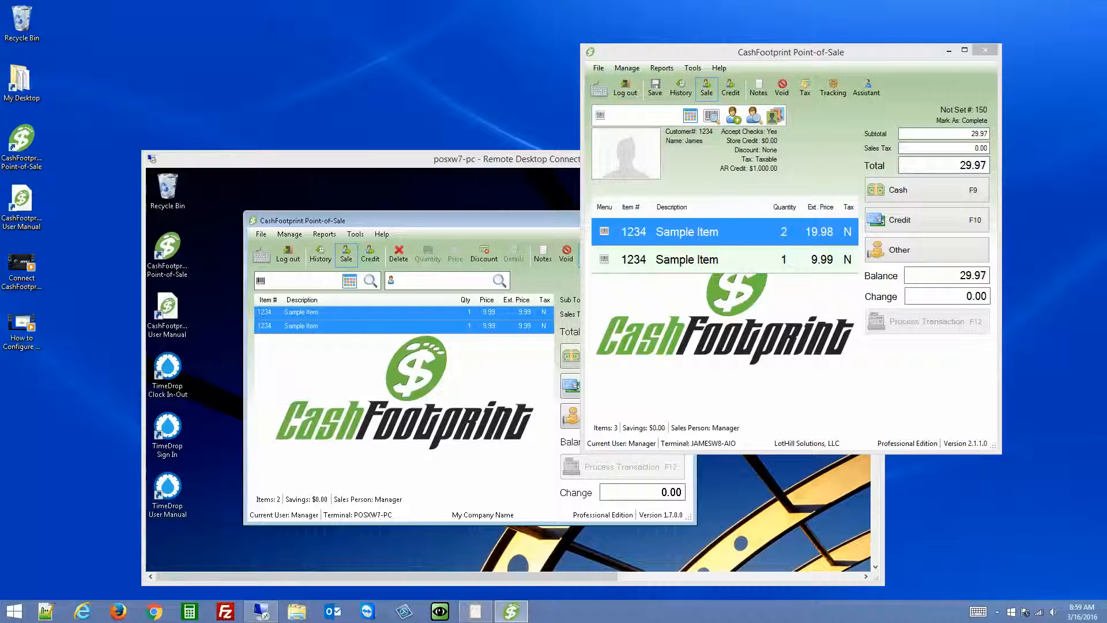
click(690, 115)
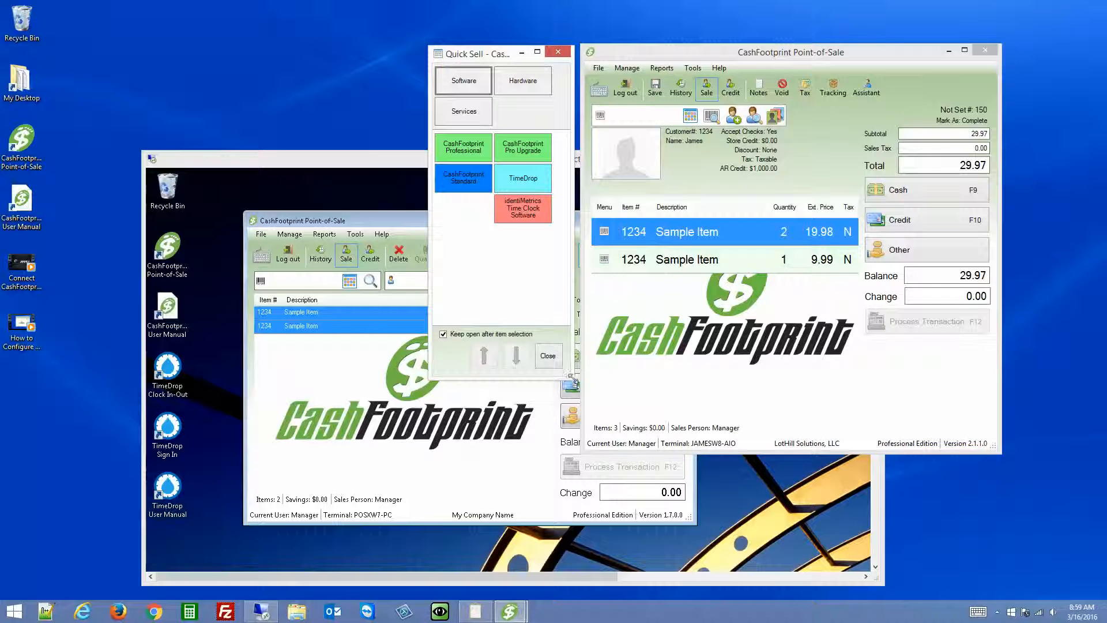
drag(568, 379, 577, 449)
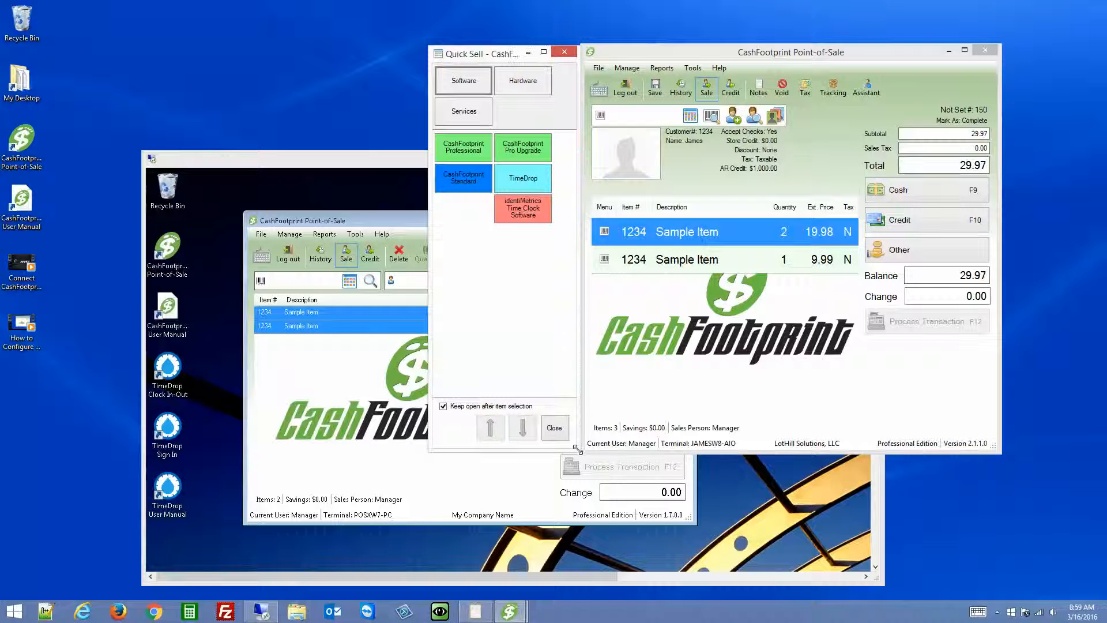
Add CashFootprint Professional, CashFootprint Pro Upgrade, TimeDrop and CashFootprint Standard to the sale from Quick Sell
click(463, 147)
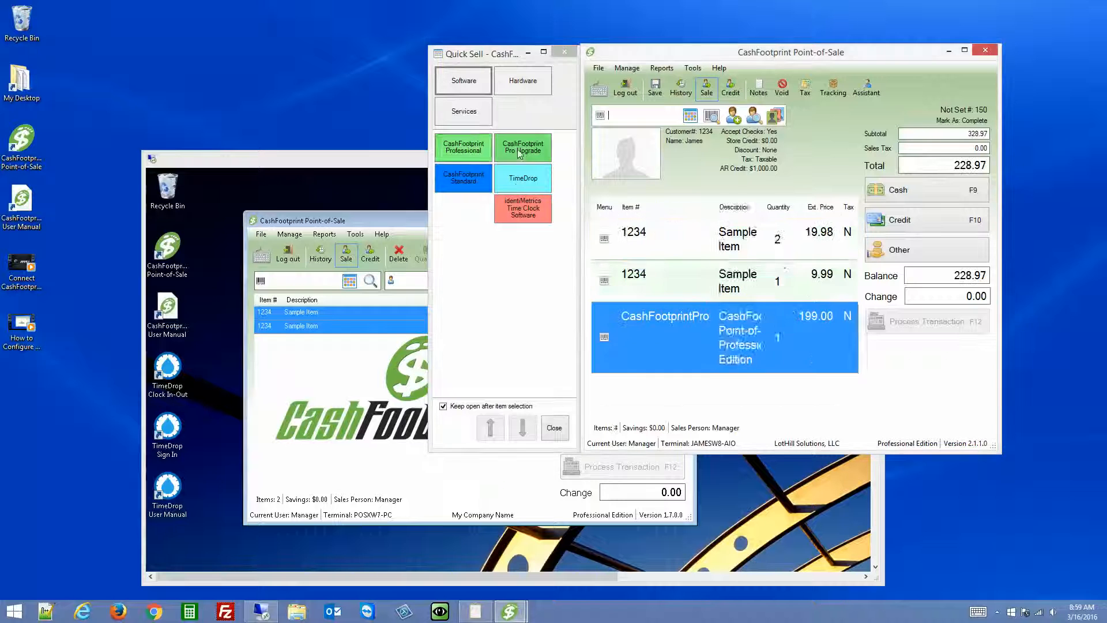
click(523, 147)
click(502, 180)
click(463, 178)
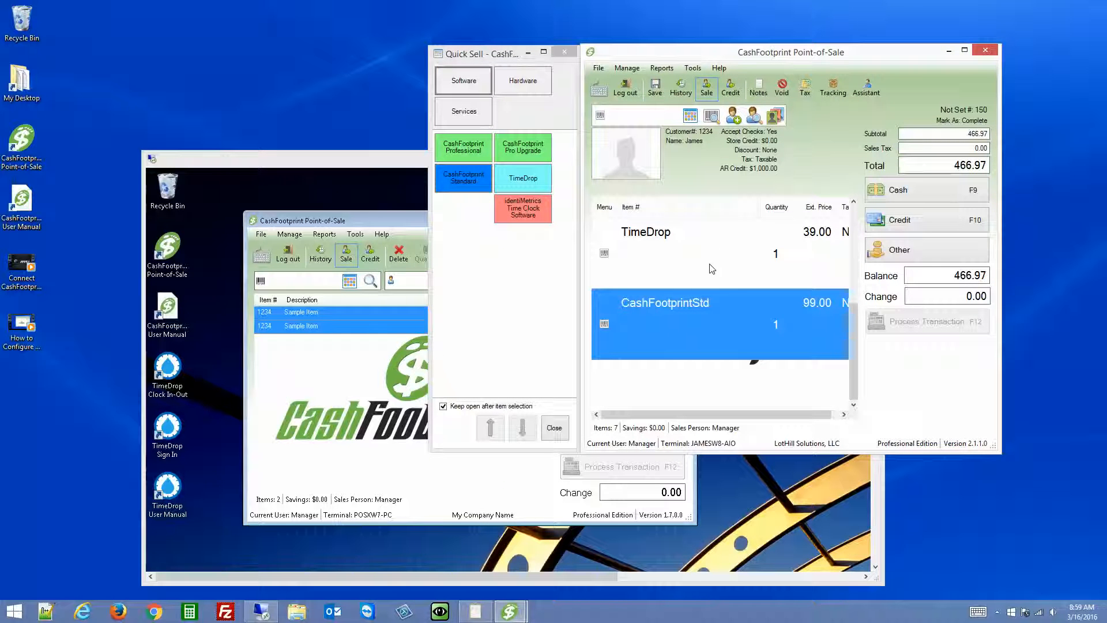
Select all lines in the sale and delete them, and close the Quick Sell window
right_click(606, 214)
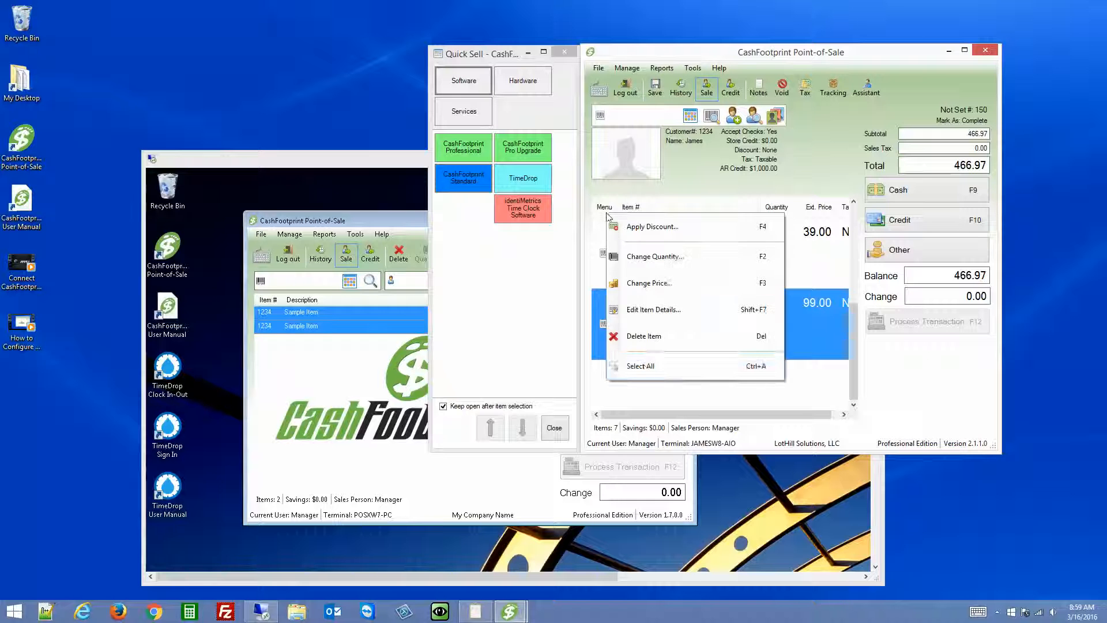
click(650, 369)
right_click(627, 221)
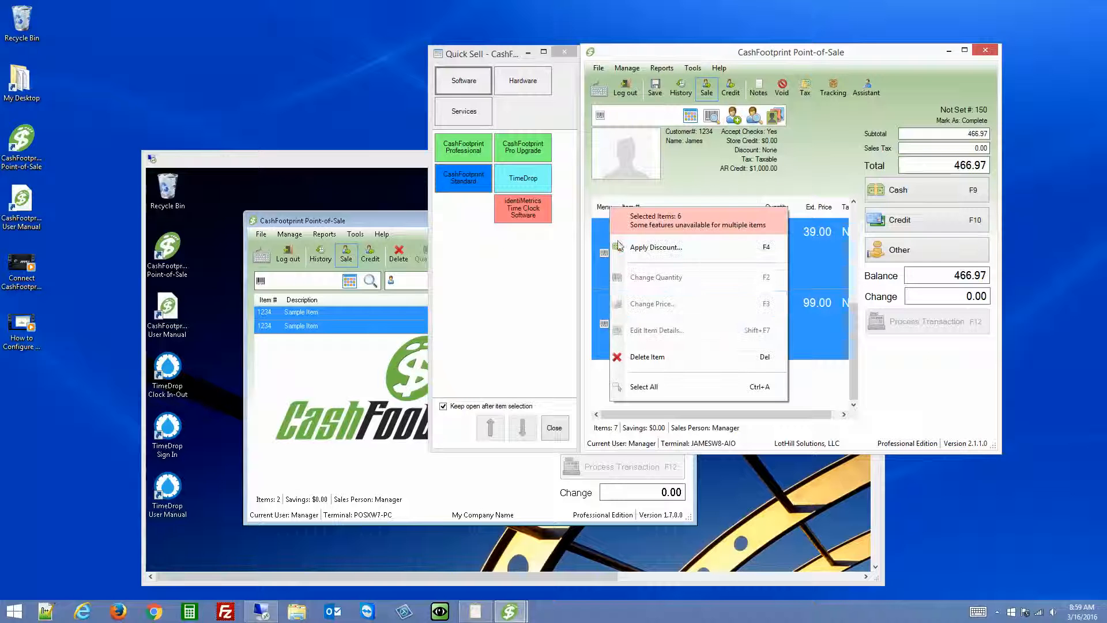
click(640, 357)
click(611, 323)
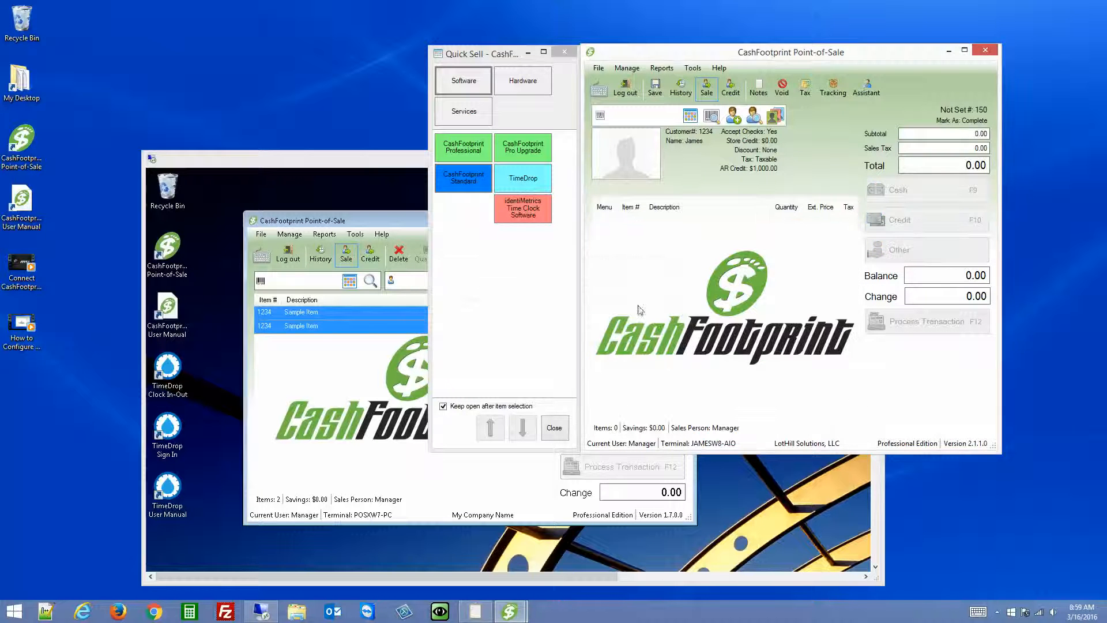
click(565, 52)
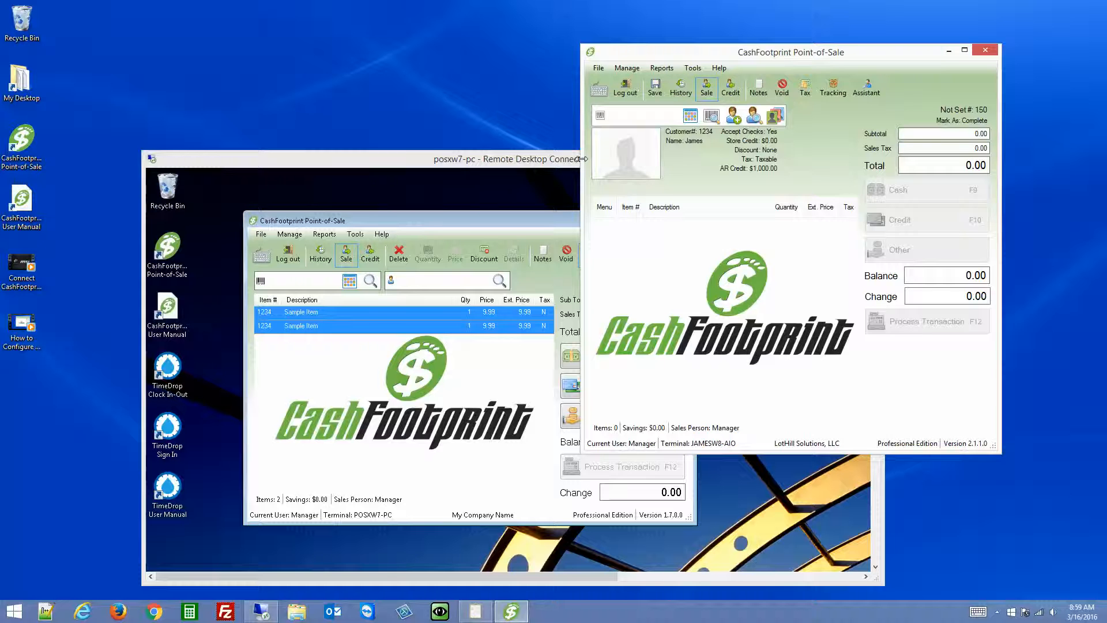
Widen the local point-of-sale window and set the POS Items Grid font size to 8 in the terminal options, saving the change
drag(581, 165, 423, 166)
click(534, 68)
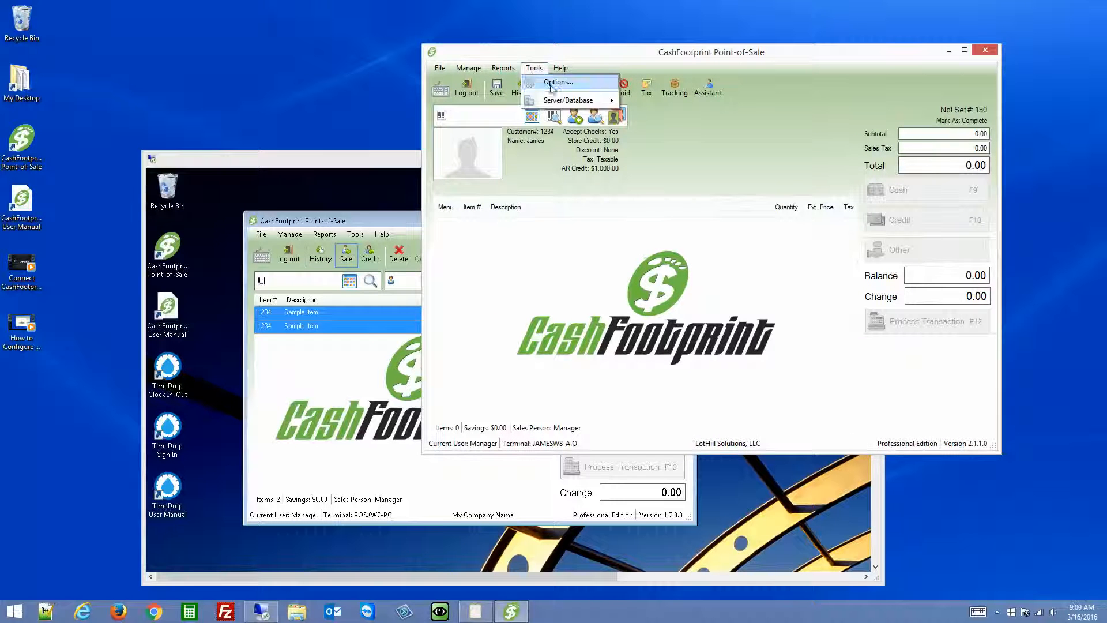
click(633, 221)
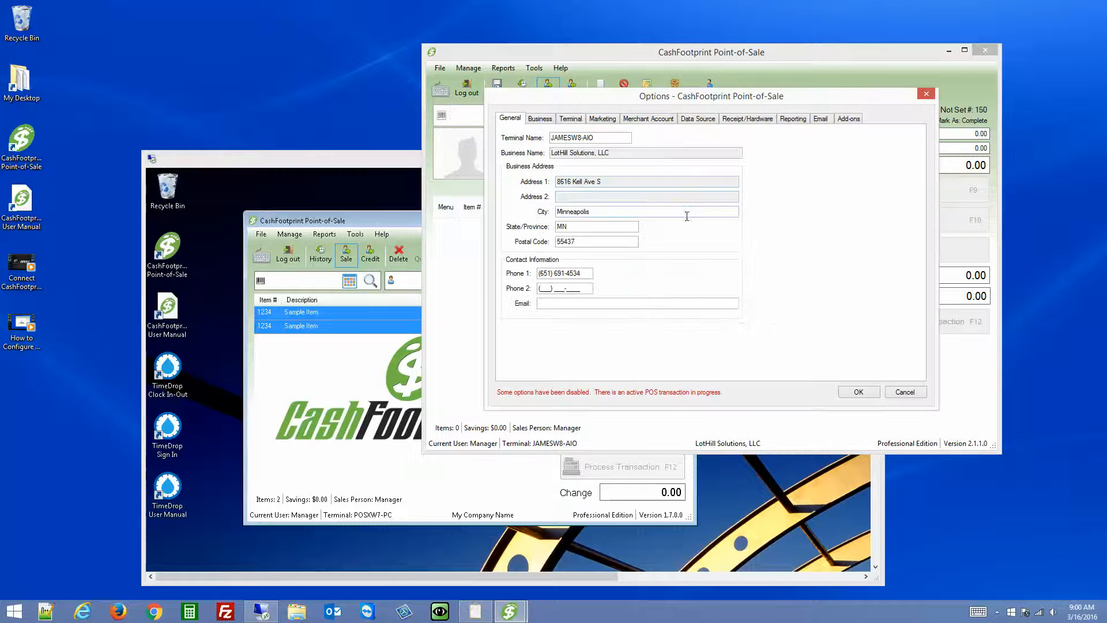
click(577, 120)
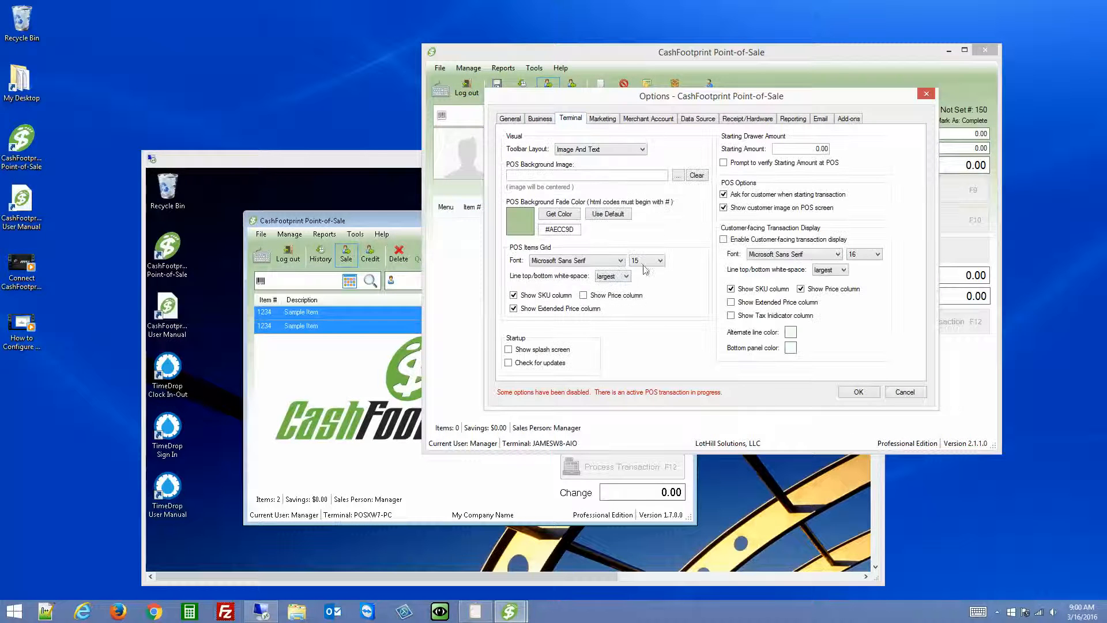
click(645, 261)
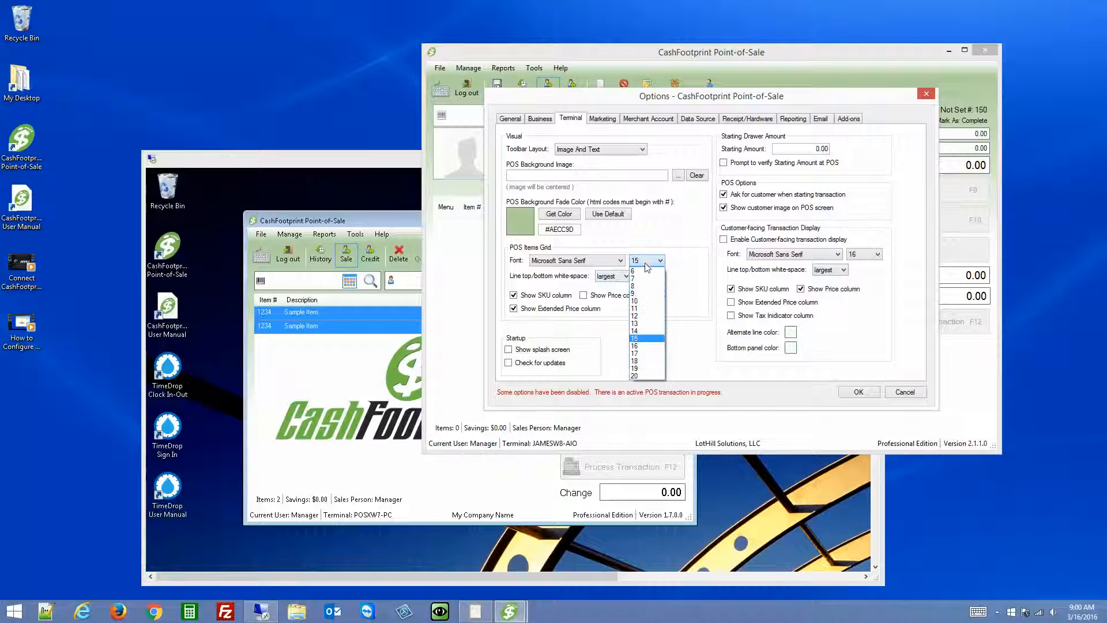
click(643, 310)
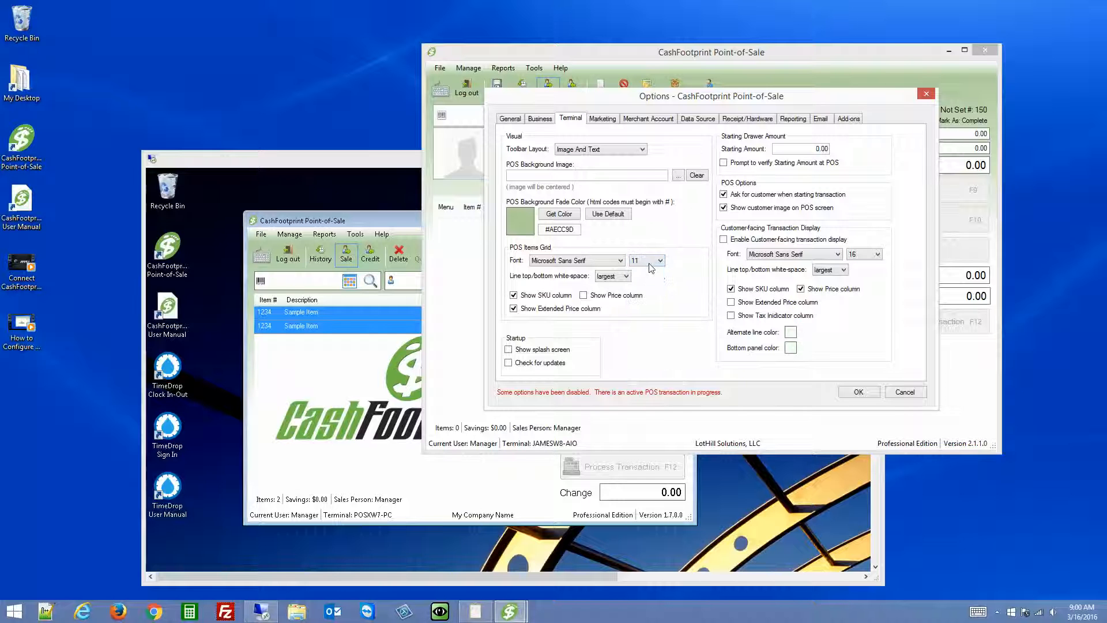
click(651, 262)
click(641, 287)
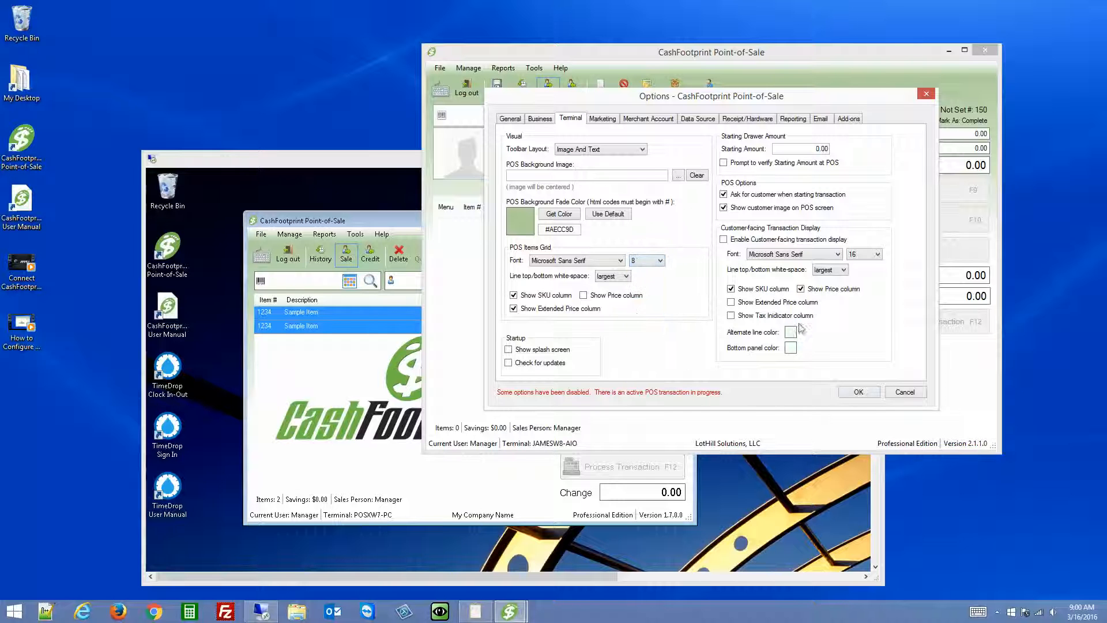
click(859, 391)
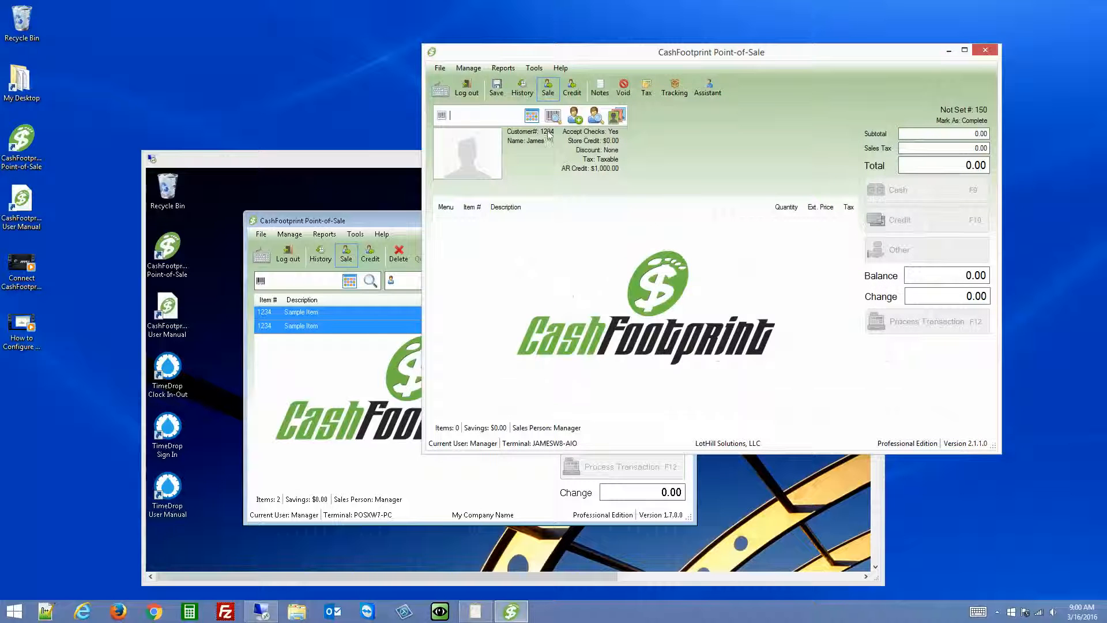
Add item 1234 to the sale and set the POS Items Grid font size to 10 in the terminal options, saving the change
text(1234)
key(Return)
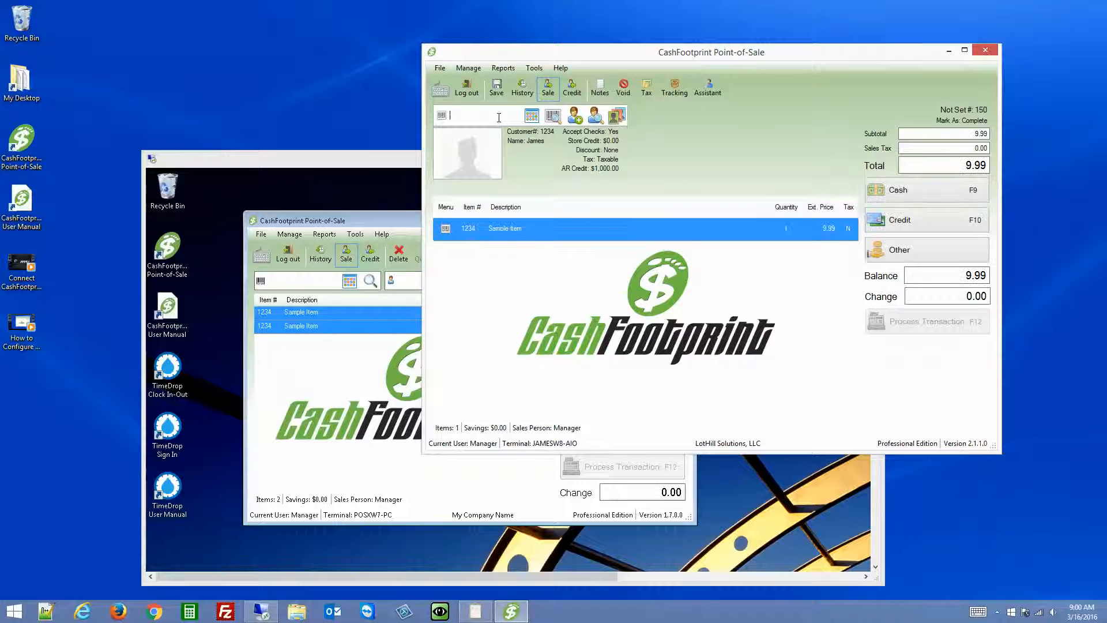
click(535, 70)
click(554, 82)
click(571, 119)
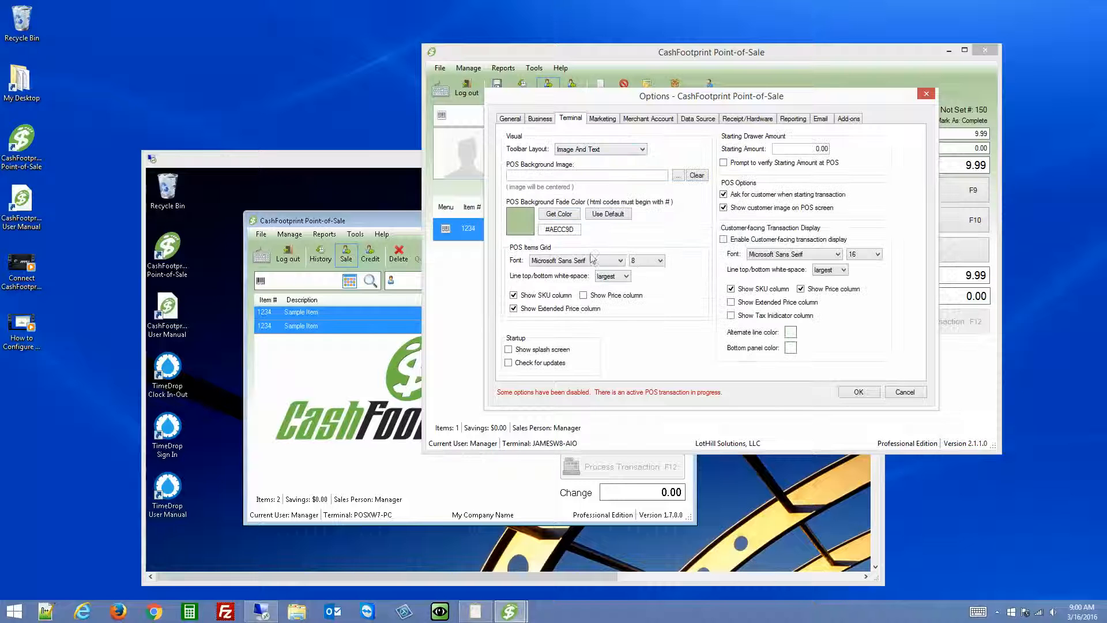
click(645, 260)
click(642, 284)
click(852, 391)
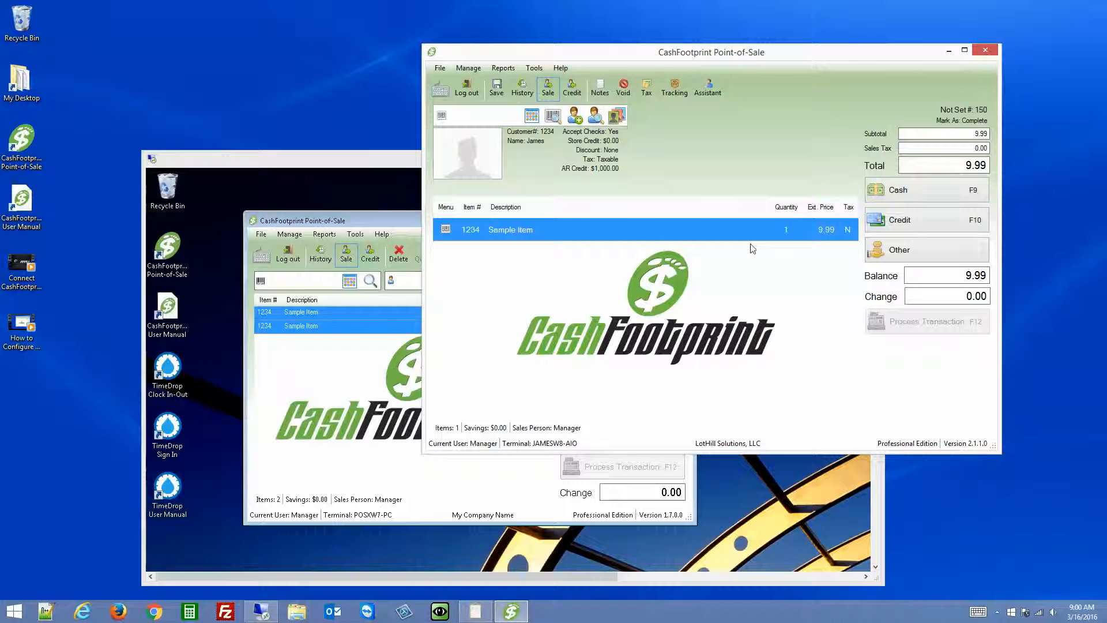
Turn on the Price column for the POS Items Grid in the terminal options and save the change
click(534, 68)
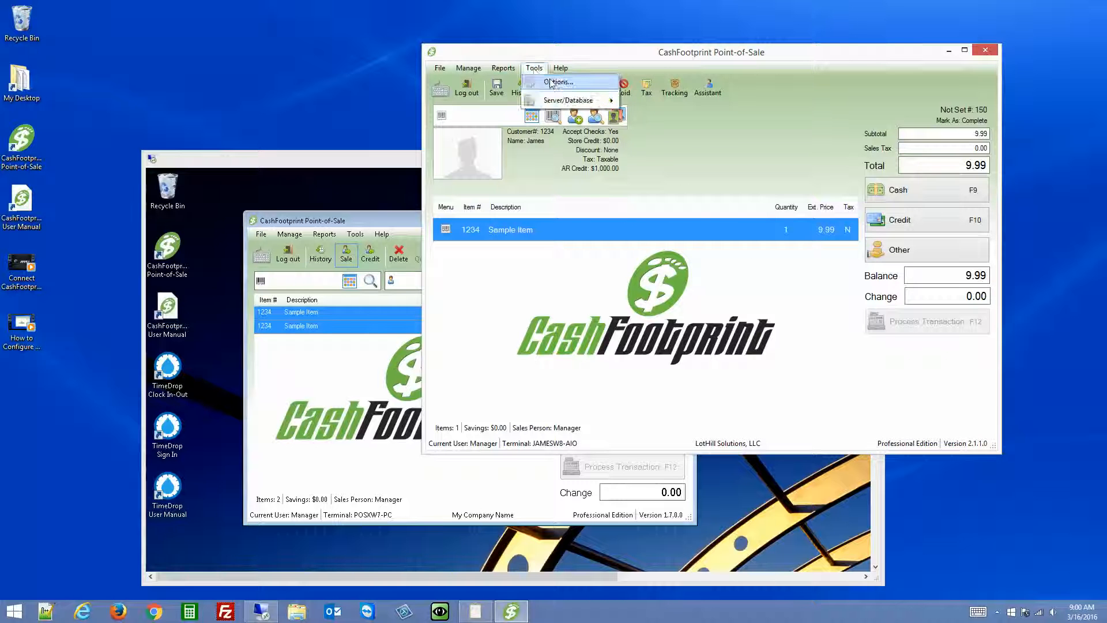
click(551, 82)
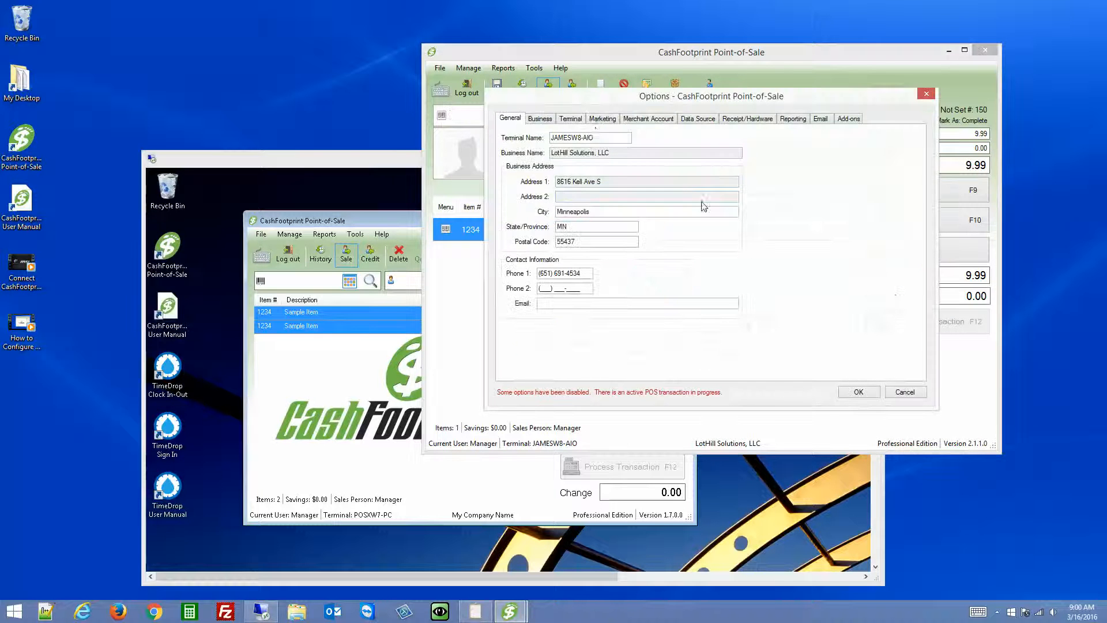
click(565, 119)
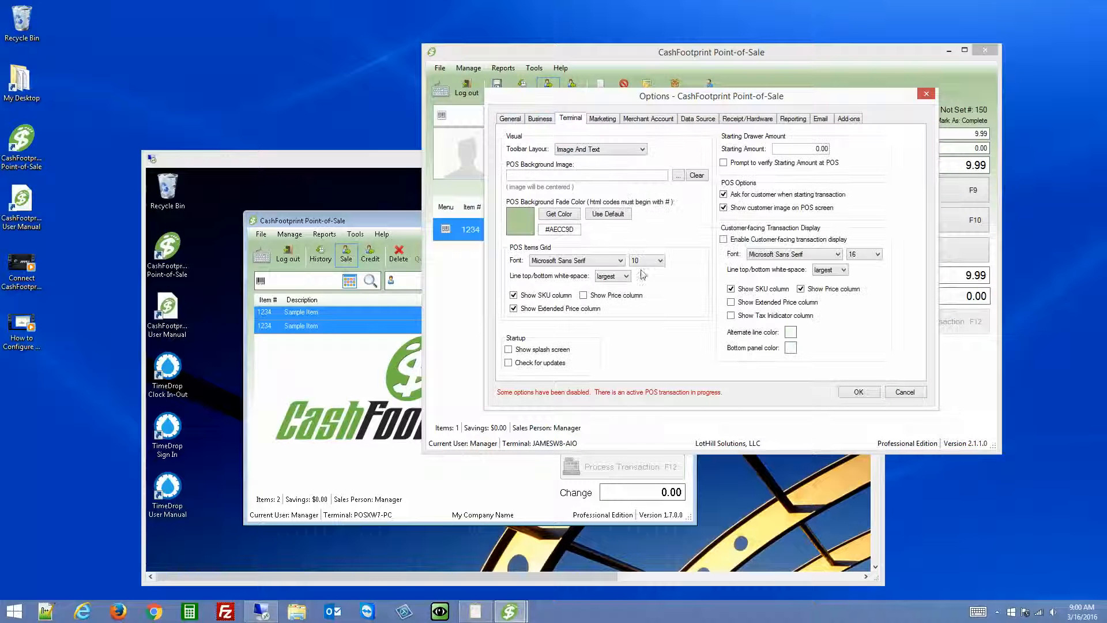
click(858, 393)
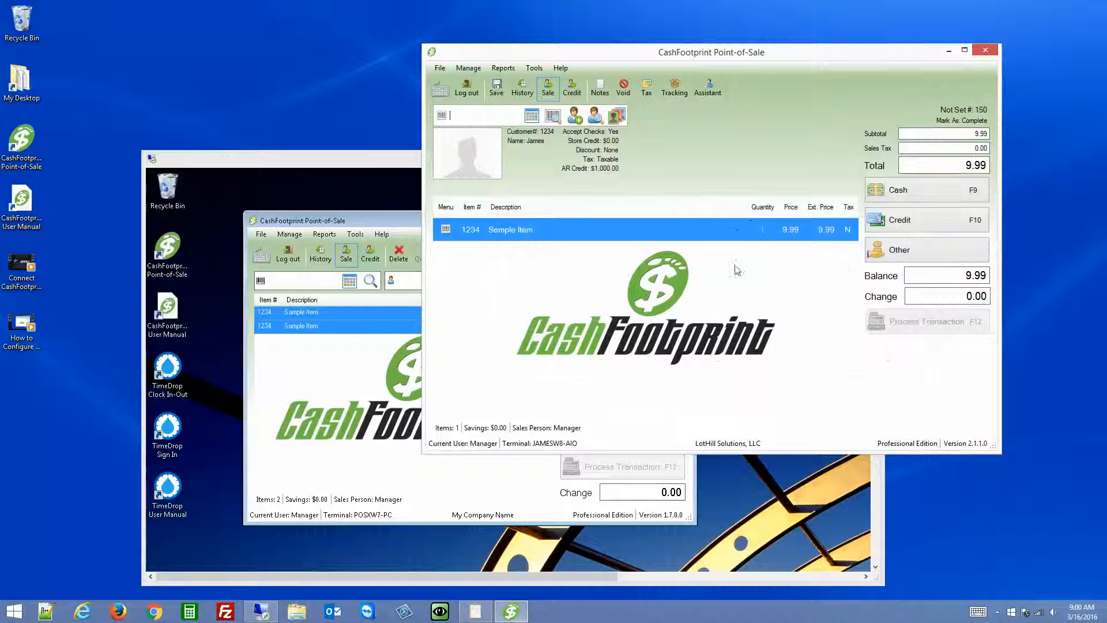